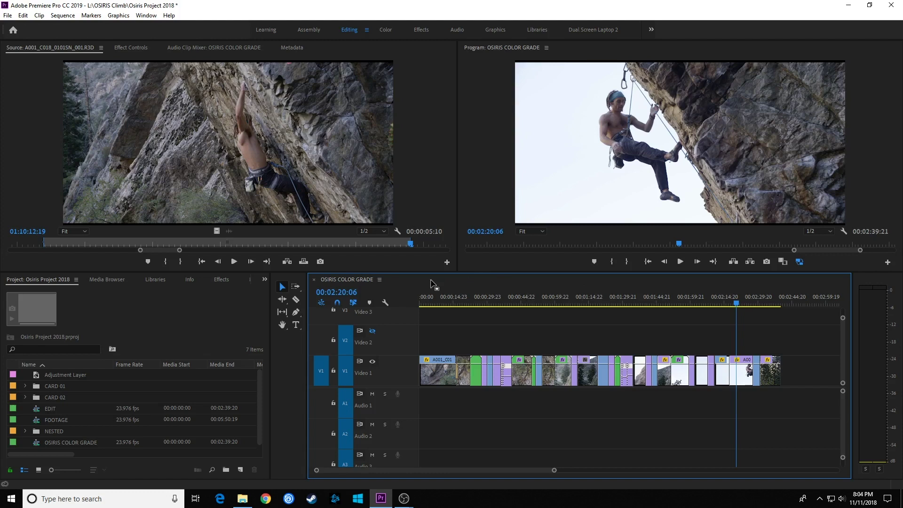
key(shift+2)
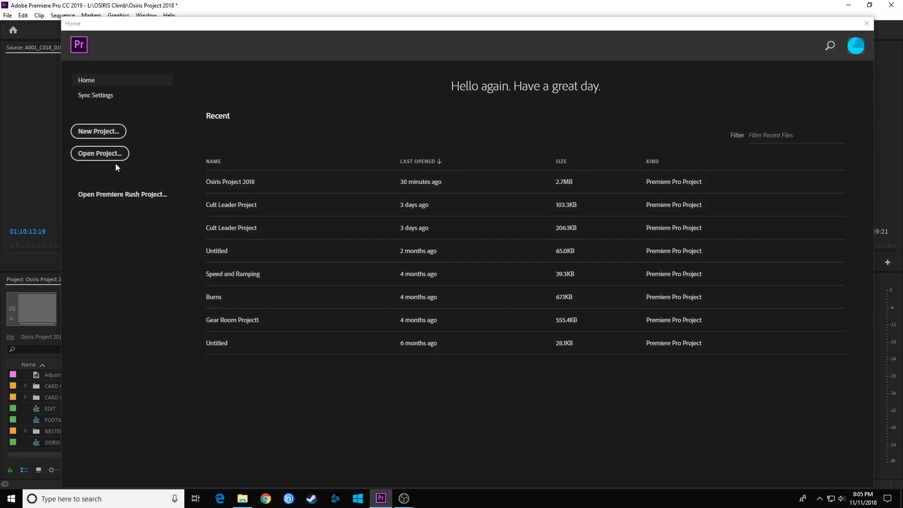
click(865, 24)
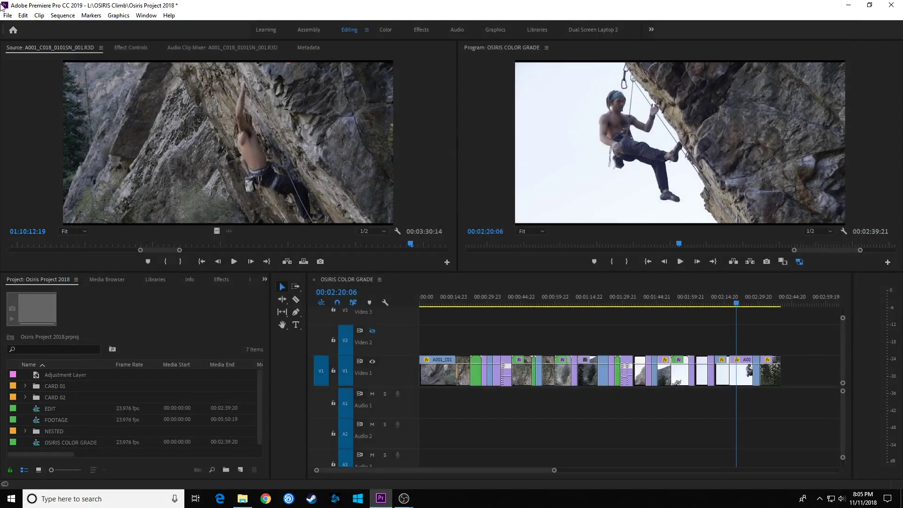
click(7, 15)
mouse_move(36, 61)
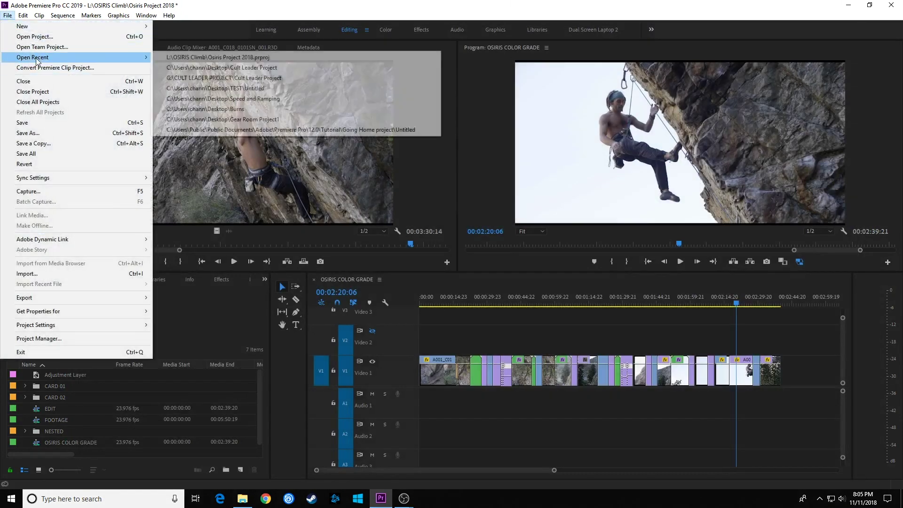
mouse_move(60, 29)
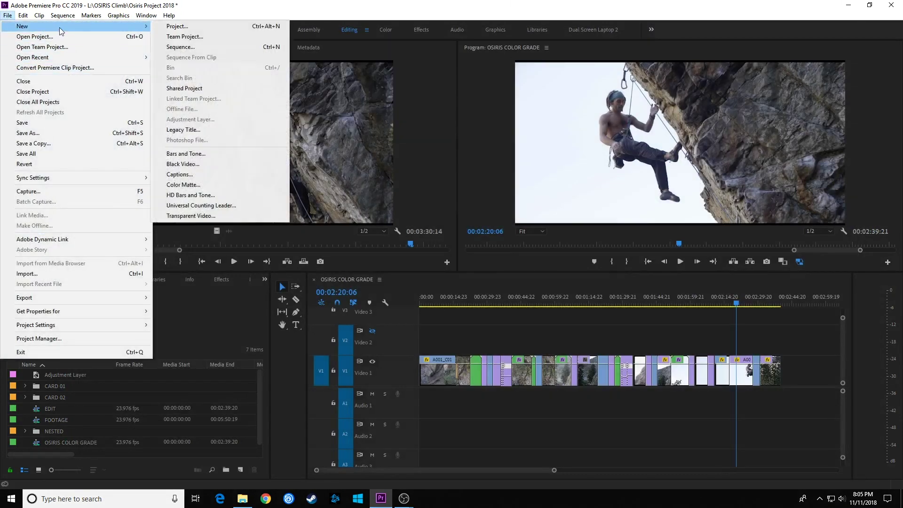
click(359, 56)
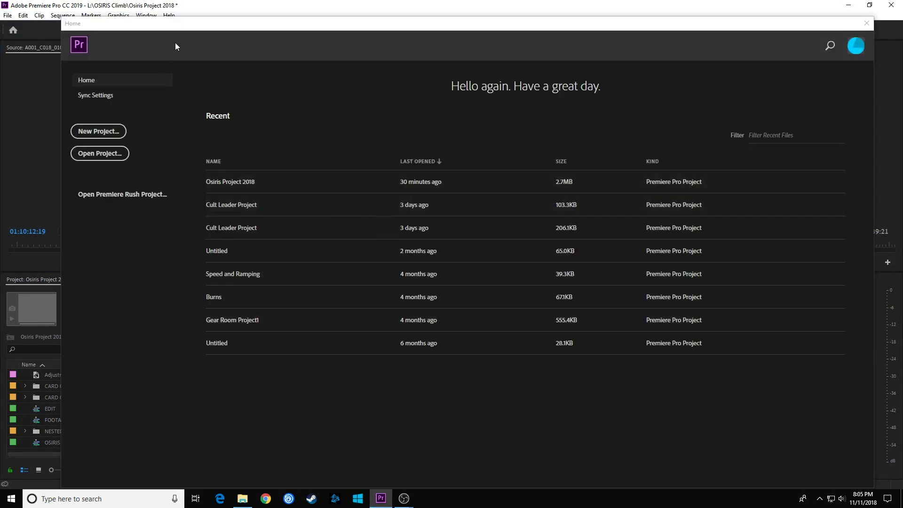
key(Escape)
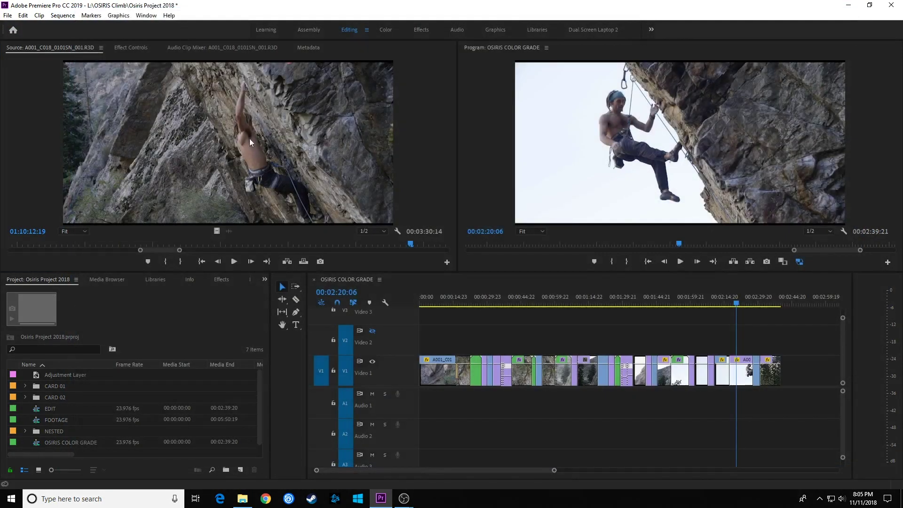
Step: Switch to the Color workspace and move the playhead to the overhead climber clip at 00:00:44:12
click(386, 30)
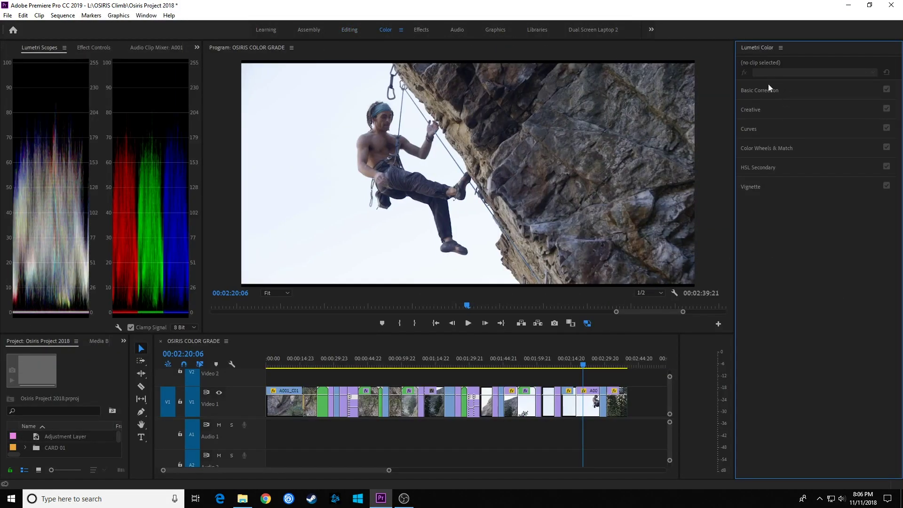
click(367, 361)
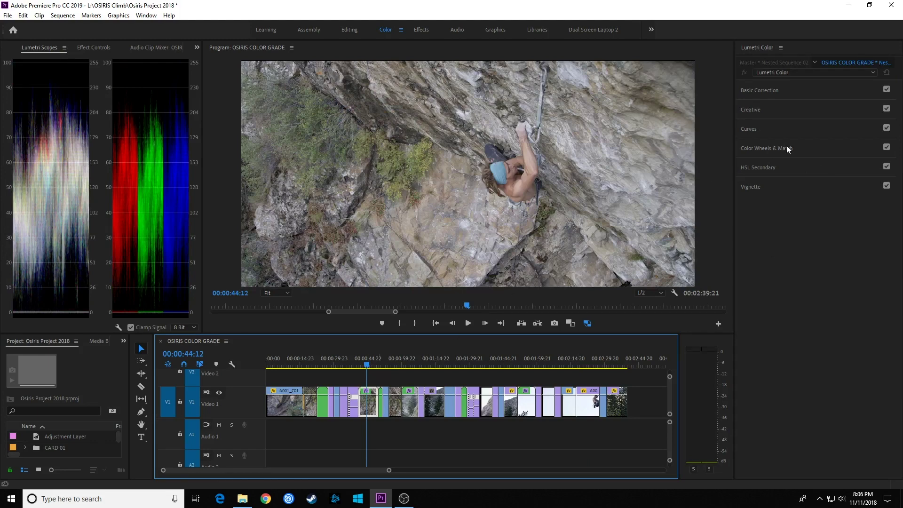
Step: Set the Lumetri scopes to show only the RGB parade, without the waveform
right_click(57, 173)
click(84, 220)
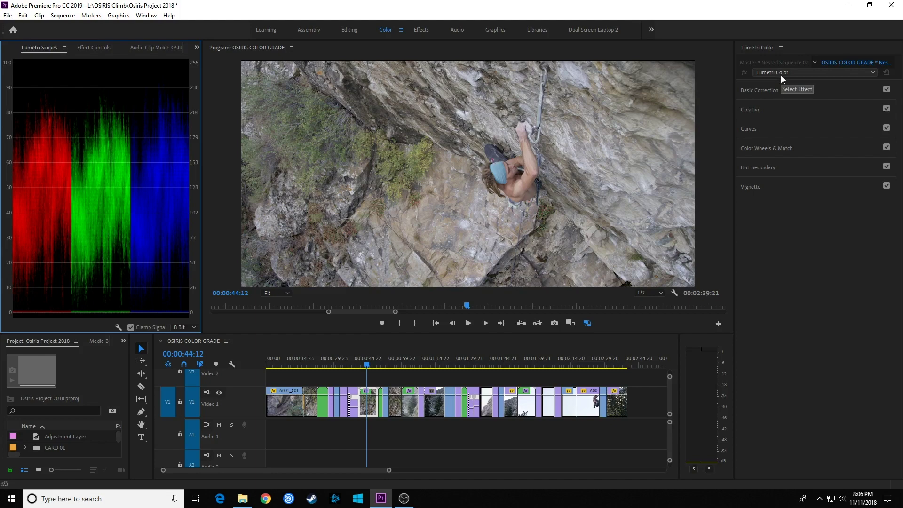
click(817, 195)
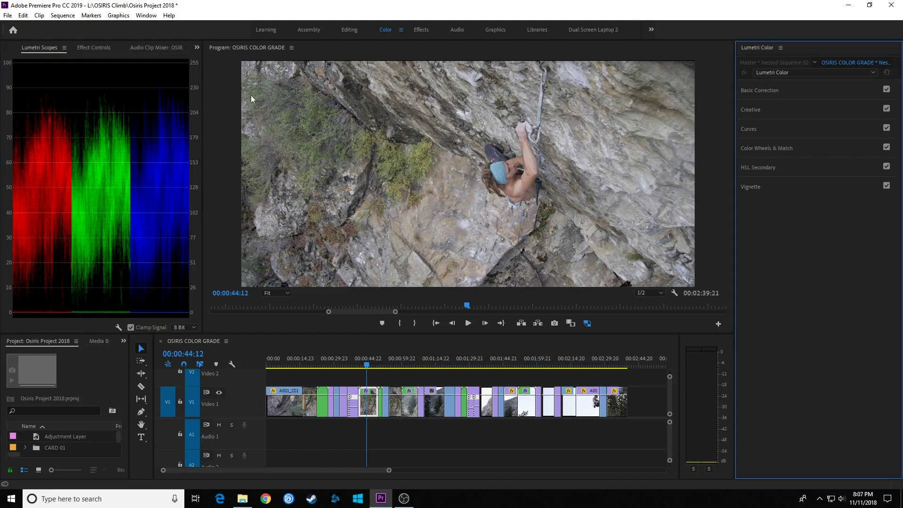
Step: Apply a basic correction to the overhead climber clip with exposure 0.5, contrast 51.4 and temperature 17.8
click(94, 49)
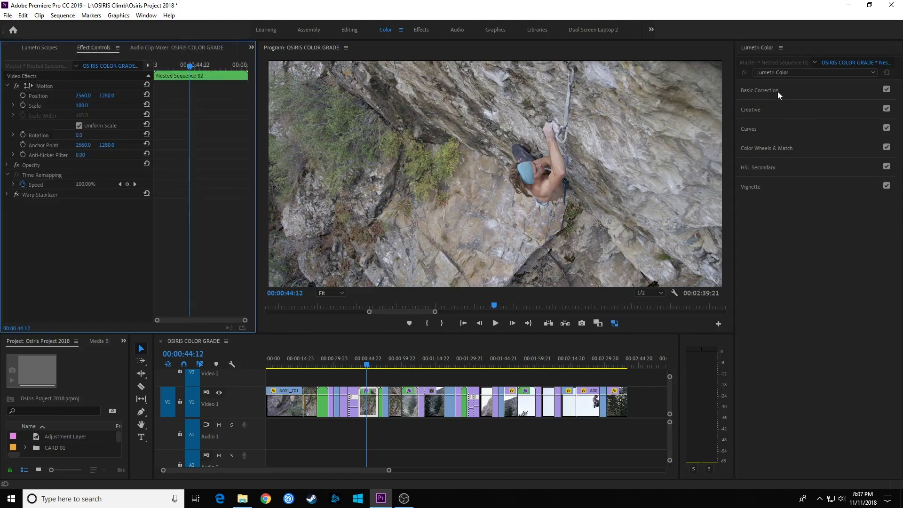
click(778, 92)
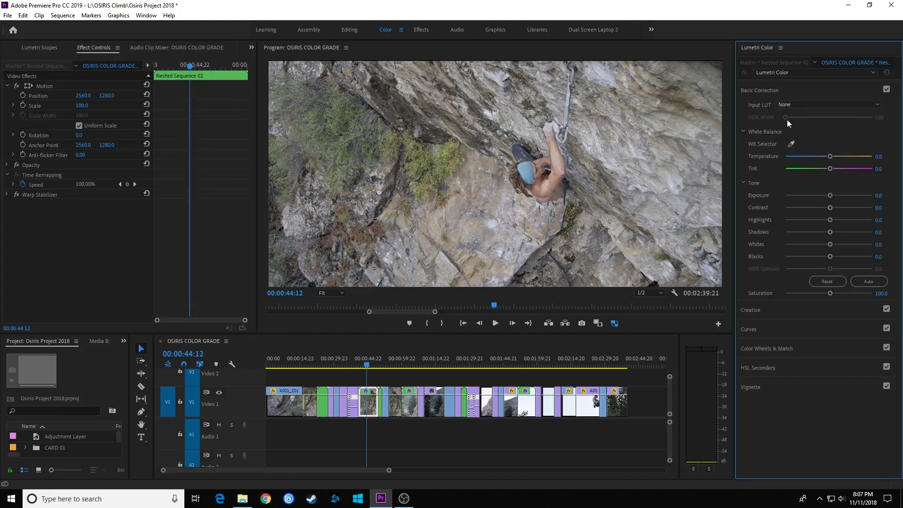
mouse_move(829, 196)
mouse_down()
mouse_move(844, 207)
mouse_move(835, 196)
mouse_up()
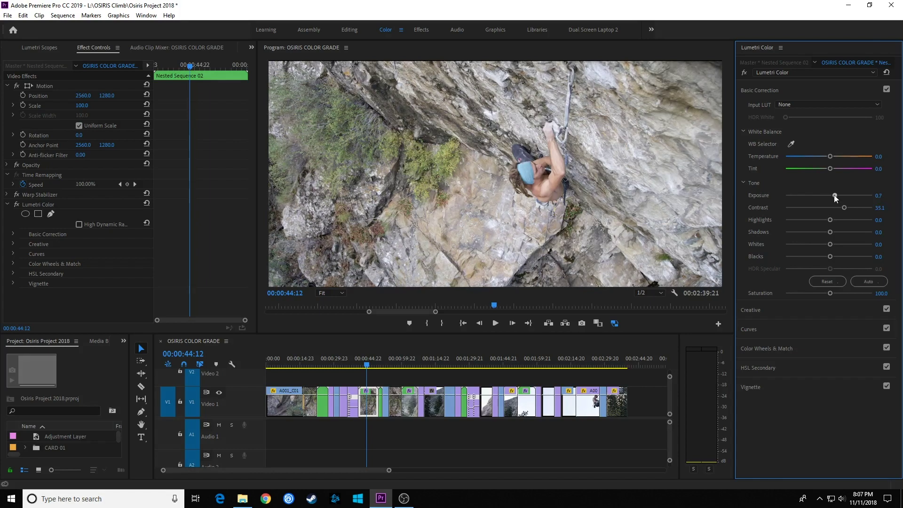
mouse_move(828, 155)
mouse_down()
mouse_move(812, 156)
mouse_move(833, 163)
mouse_up()
Step: Examine the Basic Correction values stored in the clip's Lumetri Color effect
click(44, 205)
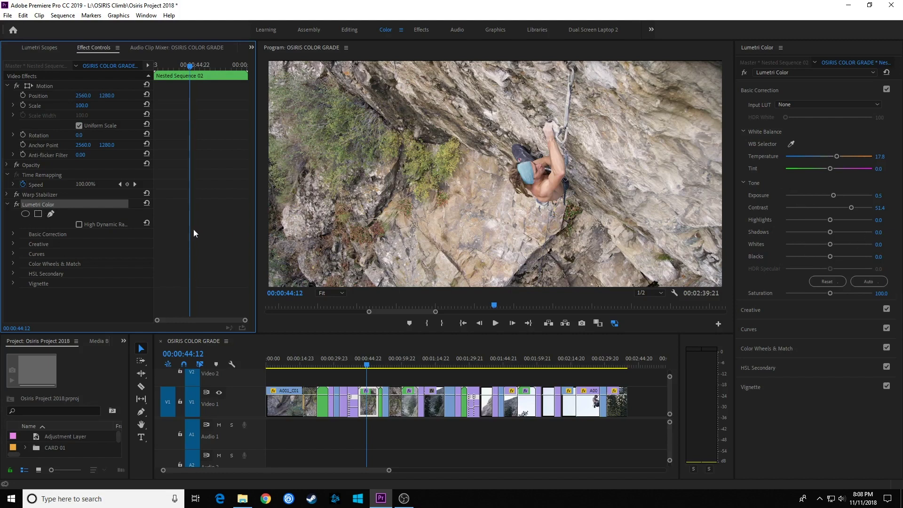
click(14, 233)
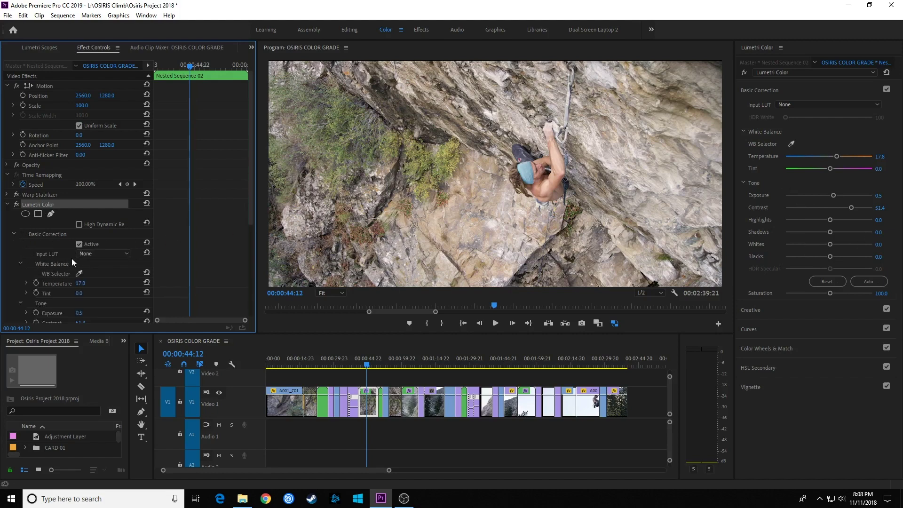
scroll(72, 260, down, 2)
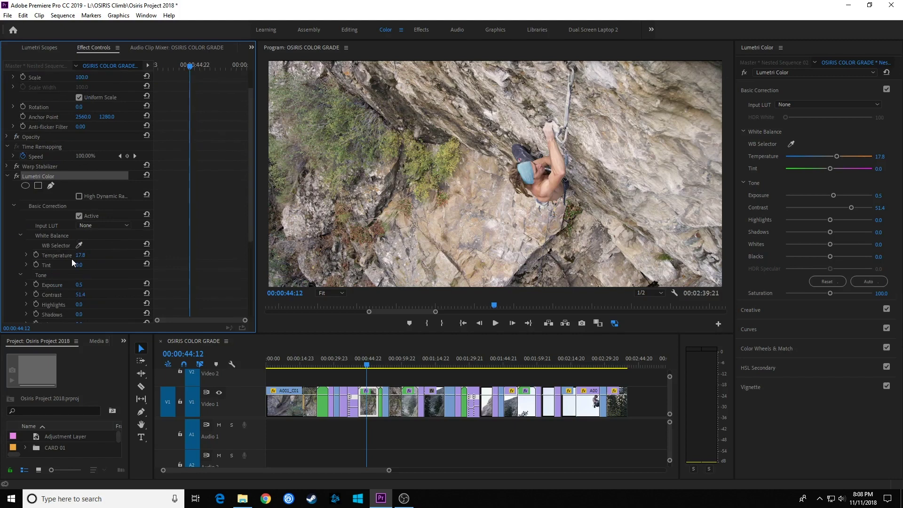
click(14, 205)
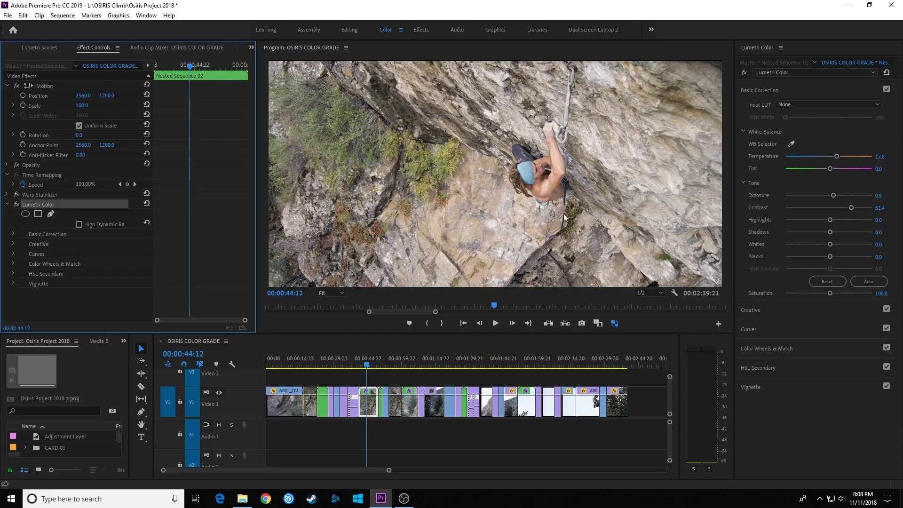
Step: Rename the clip's Lumetri Color effect as PRIMARY
click(771, 73)
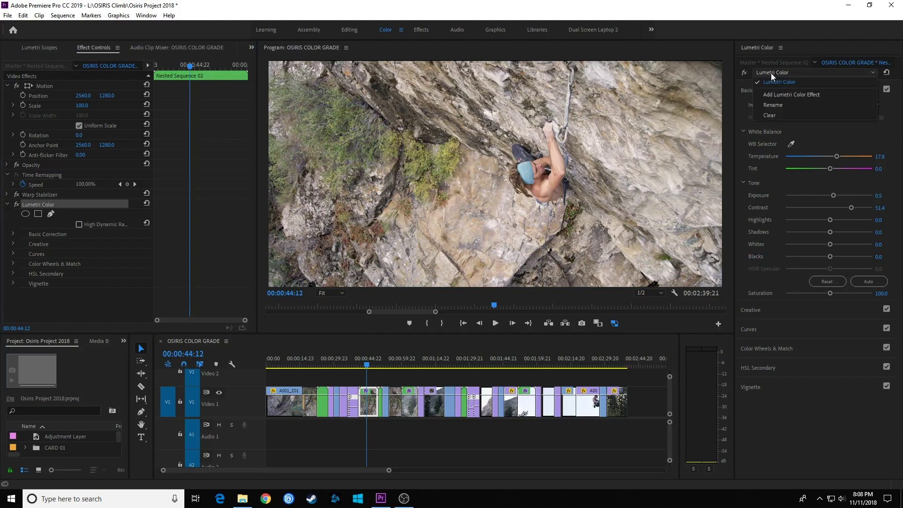
click(774, 103)
text(PRIMARY)
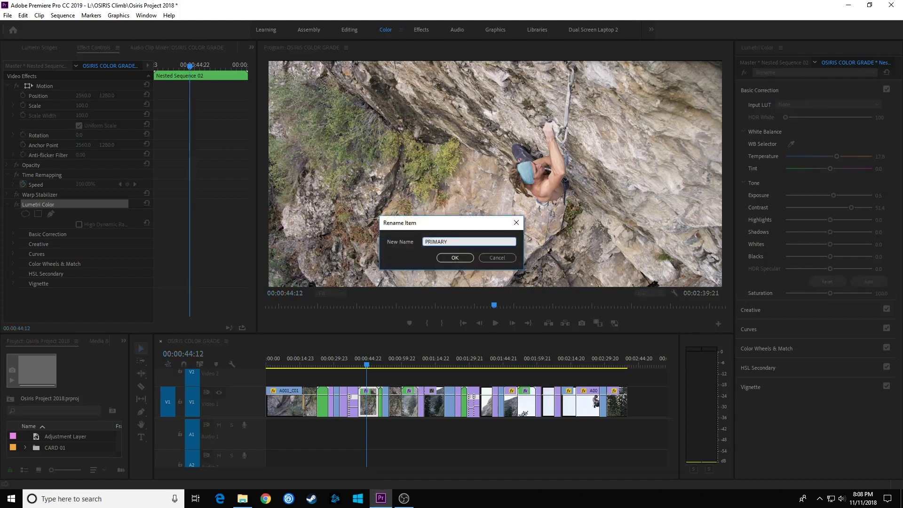
key(Return)
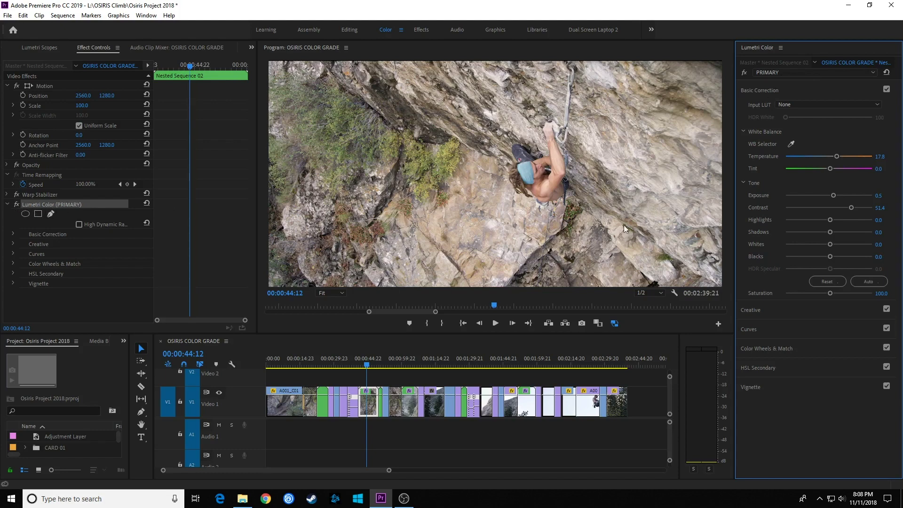
Step: Add a second Lumetri Color effect to the climber clip and select it in the effect list
click(791, 73)
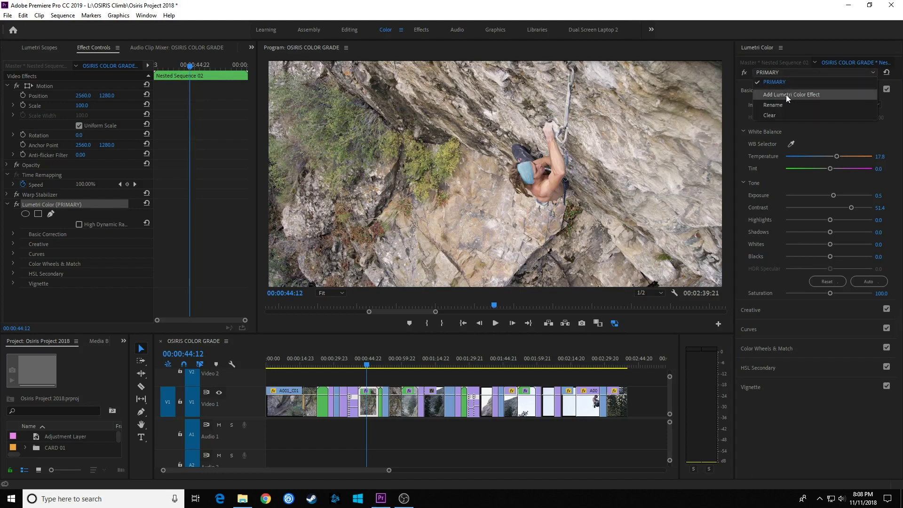
click(785, 95)
drag(250, 235, 245, 275)
click(42, 148)
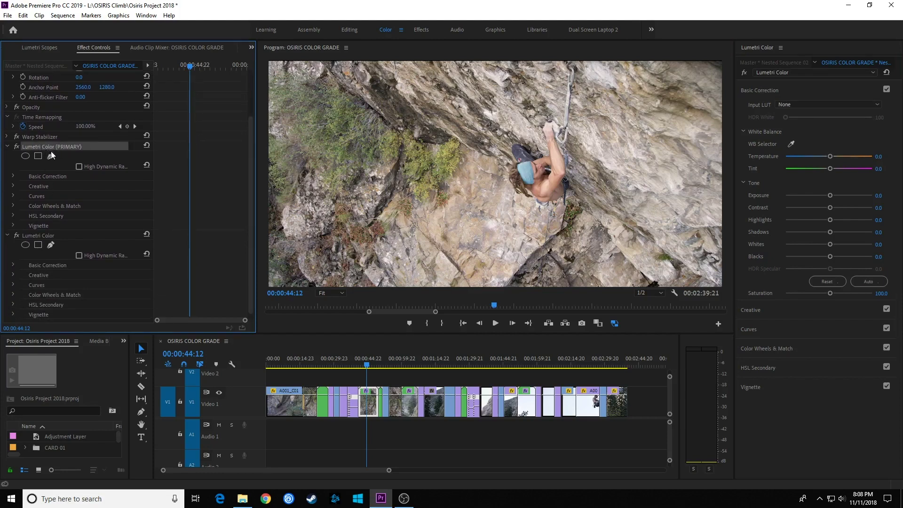
click(42, 236)
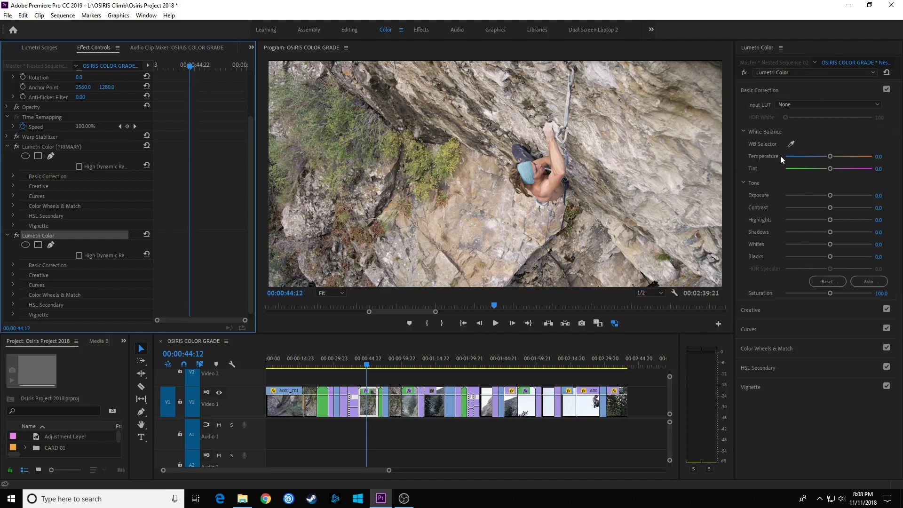
Step: Rename the second Lumetri Color effect as SECONDARY
click(788, 72)
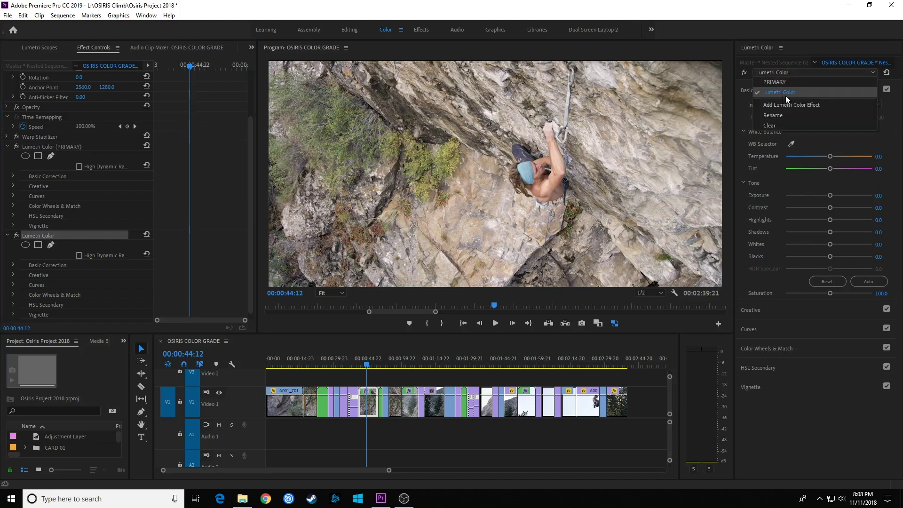
click(777, 115)
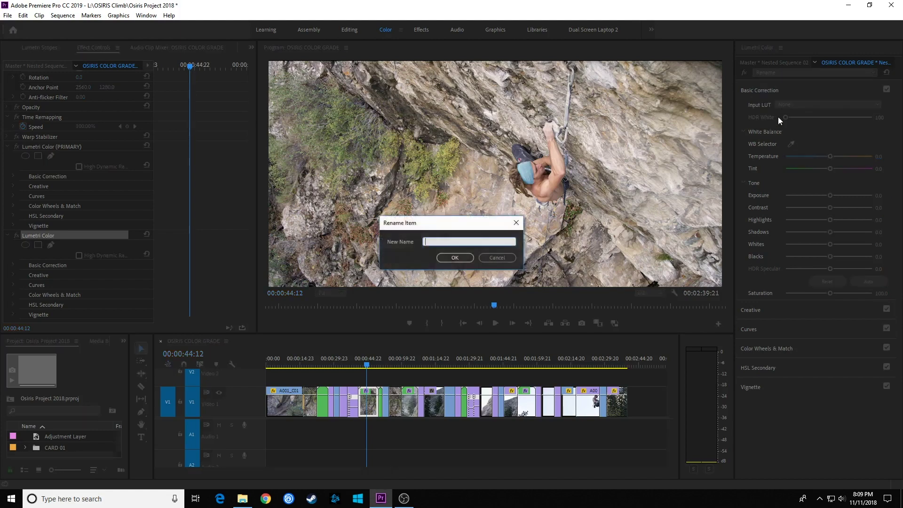
text(SECONDARY)
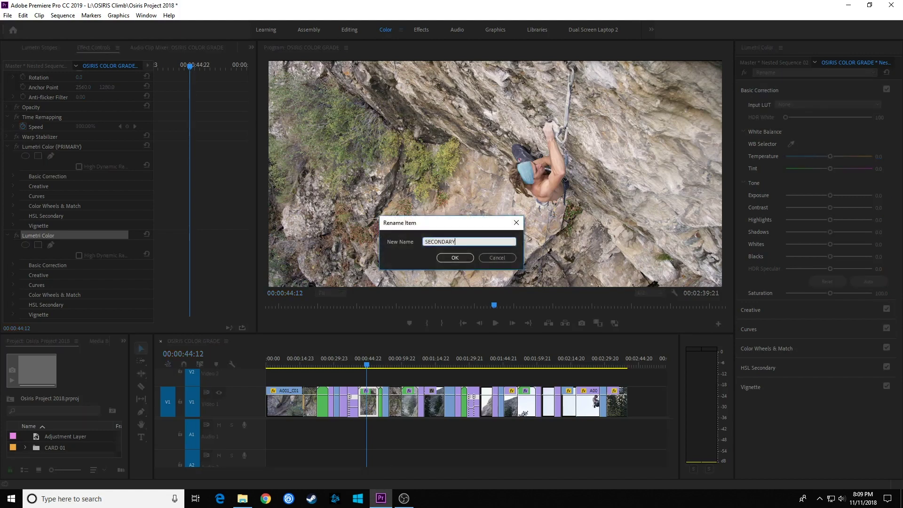
key(Return)
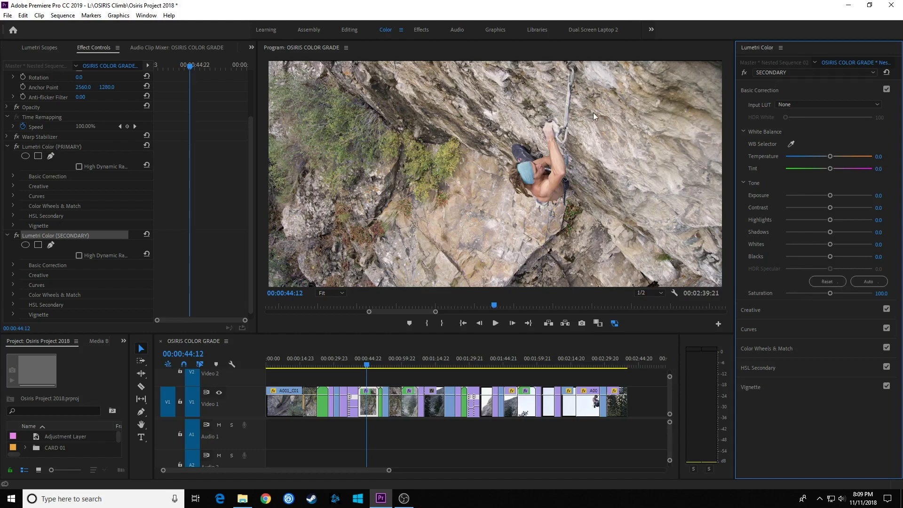
Step: In the SECONDARY effect, set the HSL Secondary key colour by sampling the yellow-green bush beside the climber
click(780, 74)
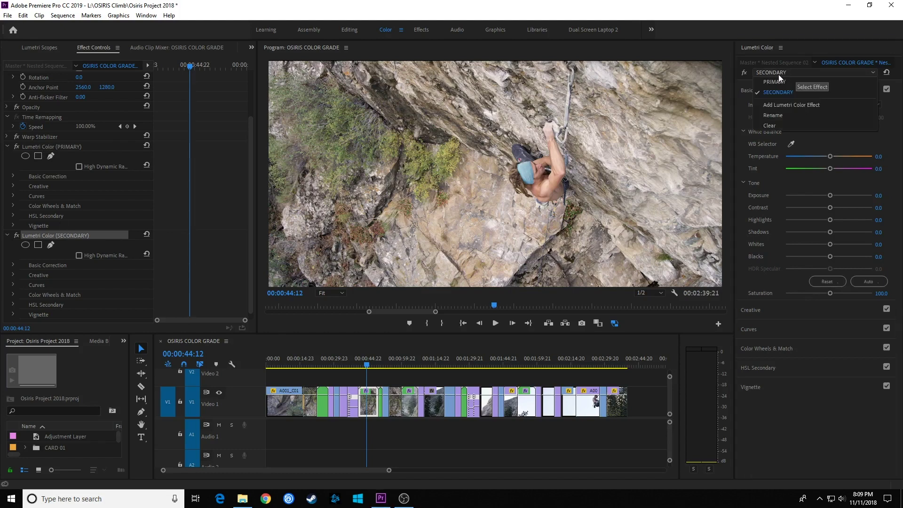
click(779, 91)
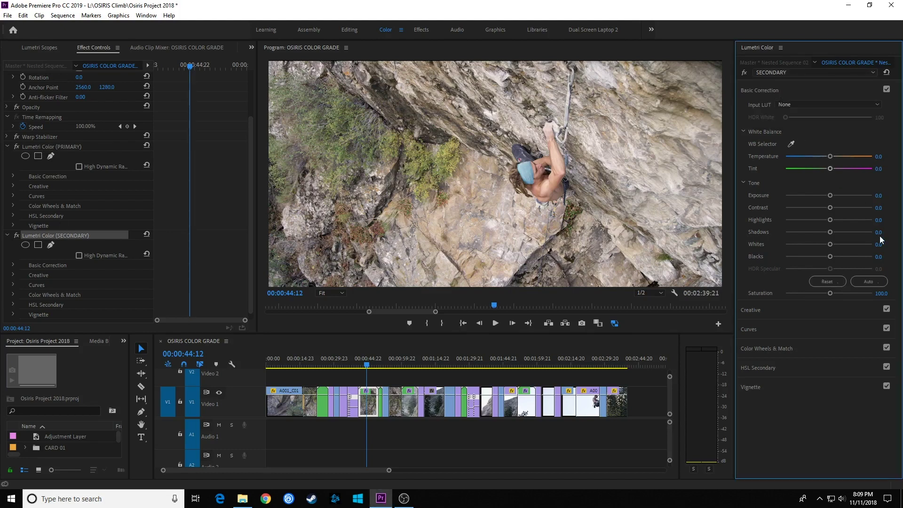
click(781, 369)
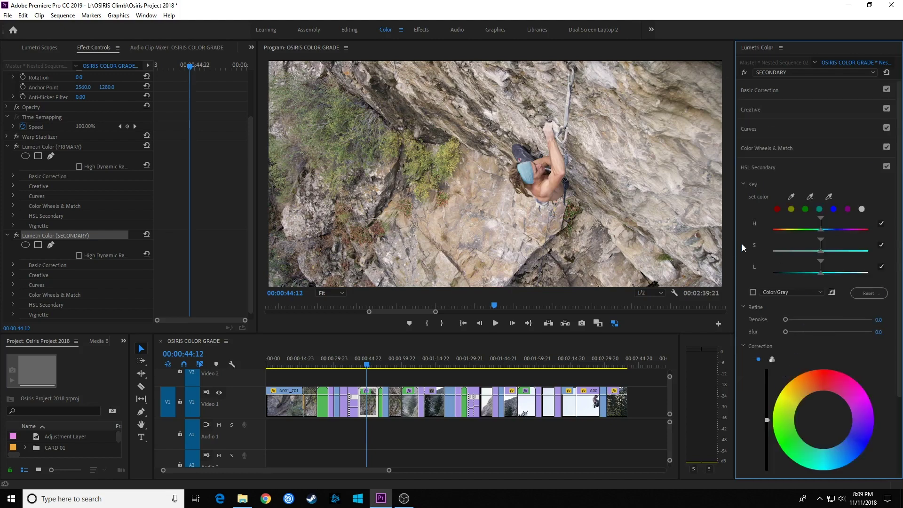
scroll(842, 233, down, 1)
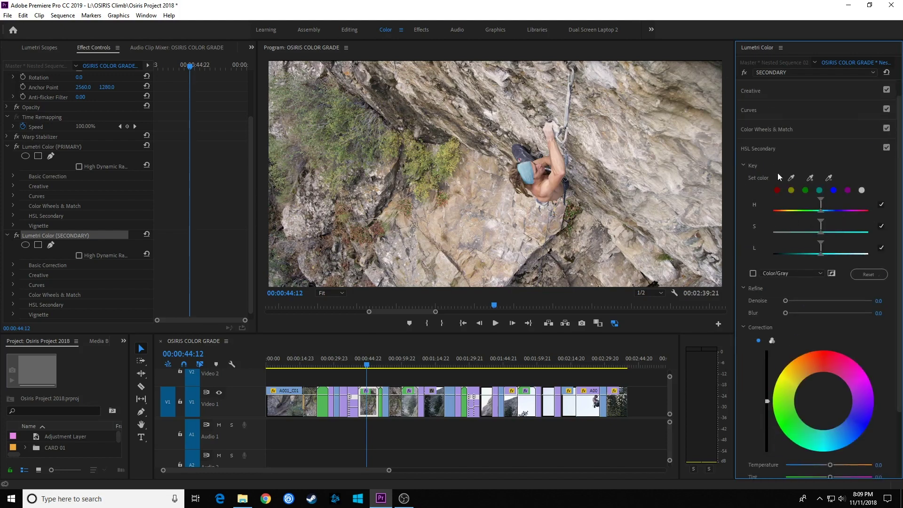
click(791, 179)
click(417, 168)
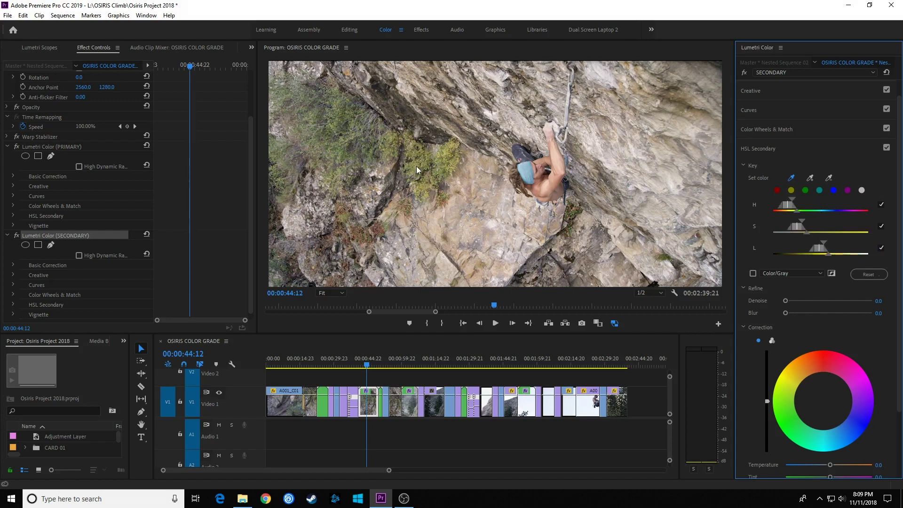
Step: Refine the foliage key against the Color/Gray mask by widening its ranges, with denoise 1.1 and blur 2.8, then hide the mask
click(753, 273)
drag(795, 203, 826, 243)
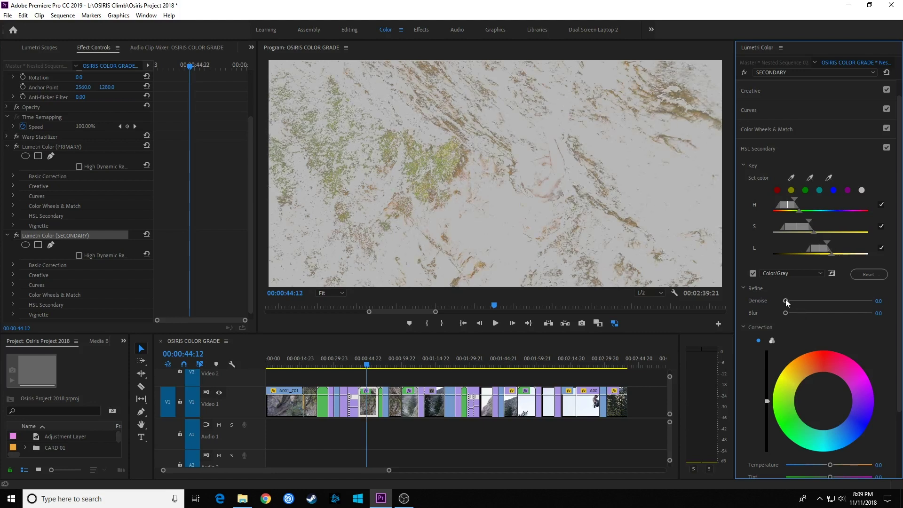
drag(795, 314, 793, 313)
scroll(776, 277, down, 2)
click(753, 236)
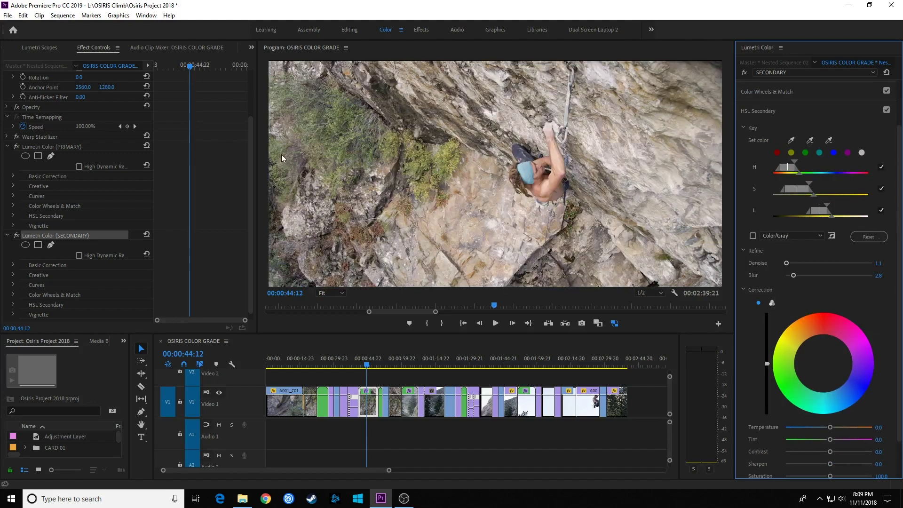
Step: Shift the keyed foliage strongly towards green with the HSL Secondary correction colour wheel
drag(823, 366, 789, 367)
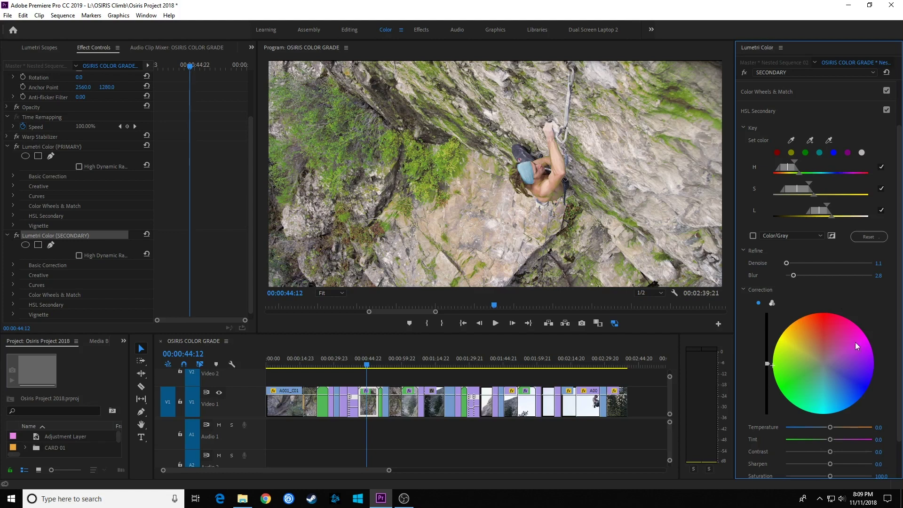
Step: Soften the keyed foliage's green shift on the HSL Secondary correction wheel and collapse both Lumetri Color effects
drag(787, 365, 795, 365)
click(7, 235)
click(7, 204)
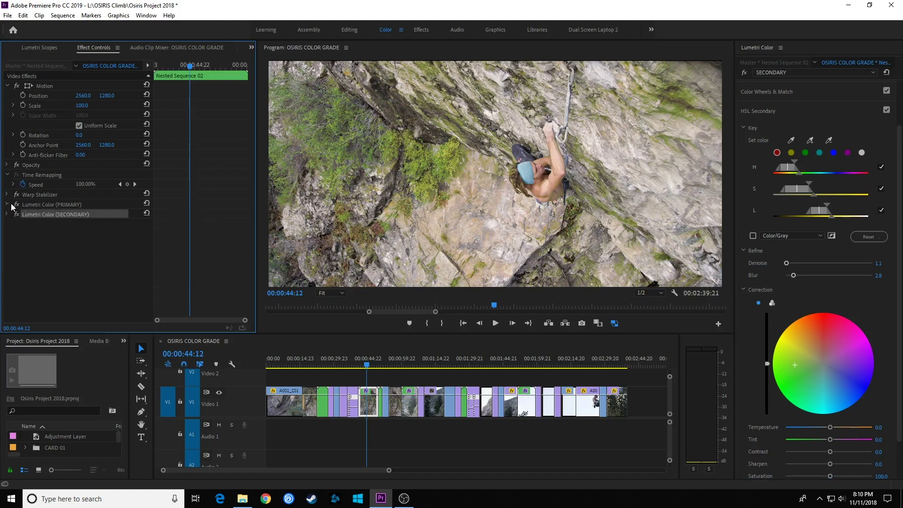
key(ctrl+s)
Step: Compare the shot with the PRIMARY and SECONDARY Lumetri Color effects switched off and on, and check the list of effects
click(44, 203)
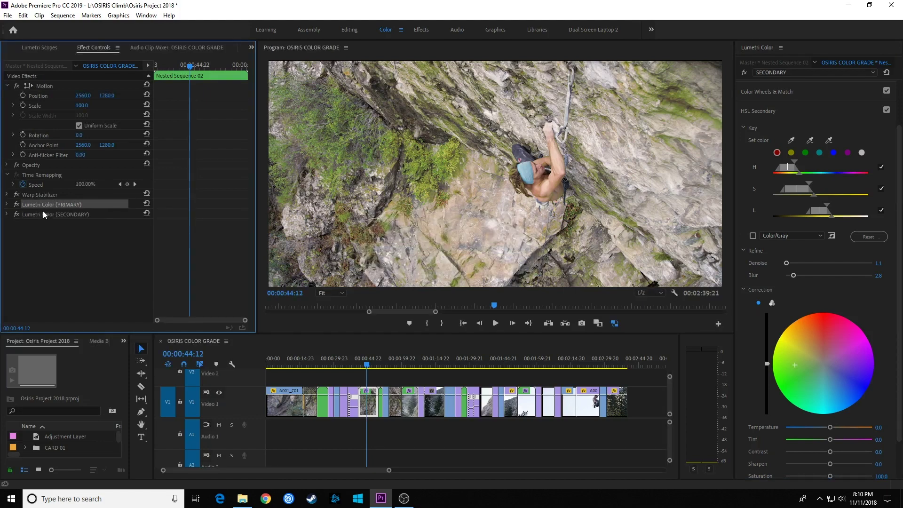
click(16, 205)
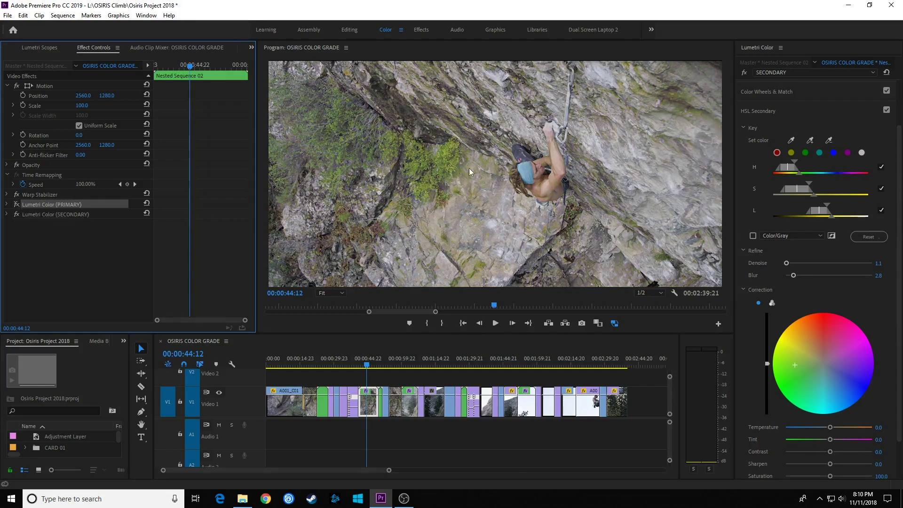
click(17, 205)
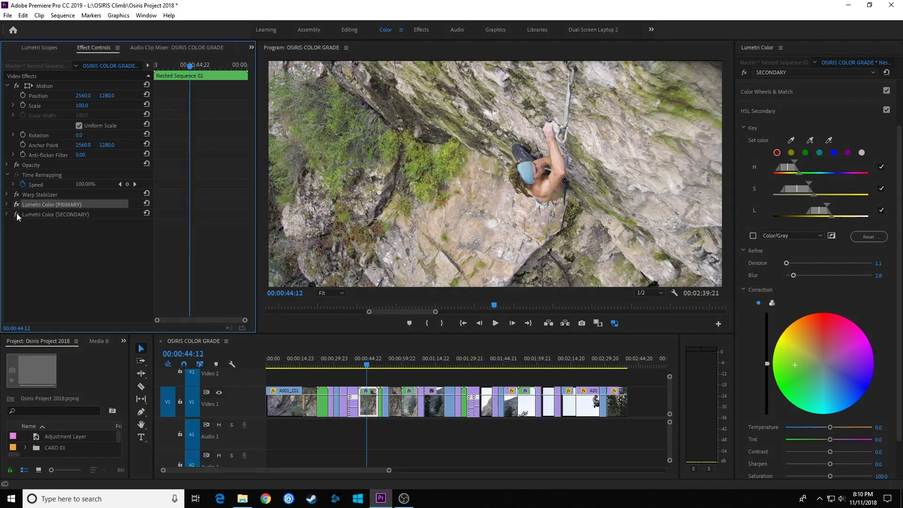
click(17, 214)
click(16, 204)
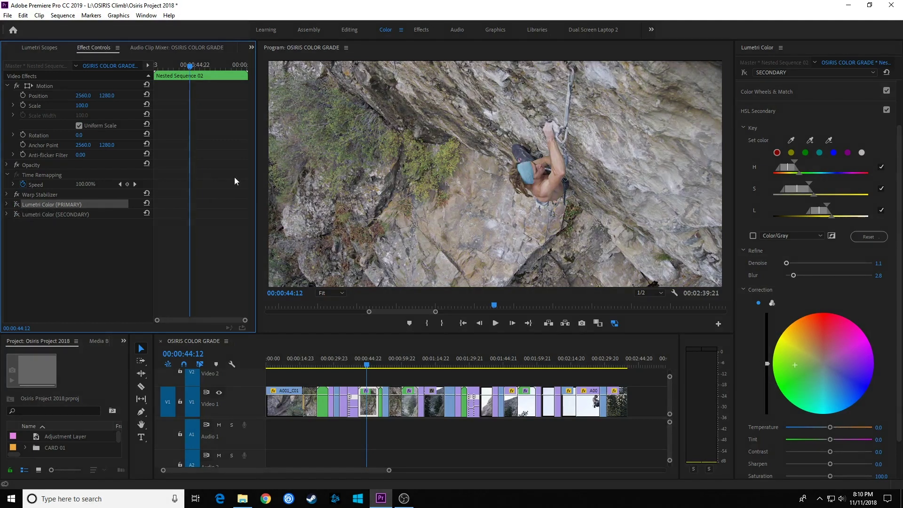
click(17, 204)
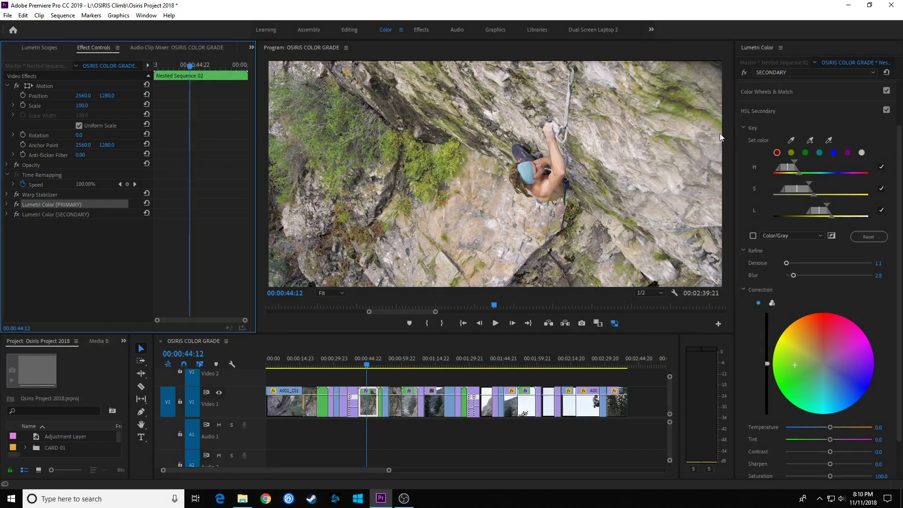
click(777, 71)
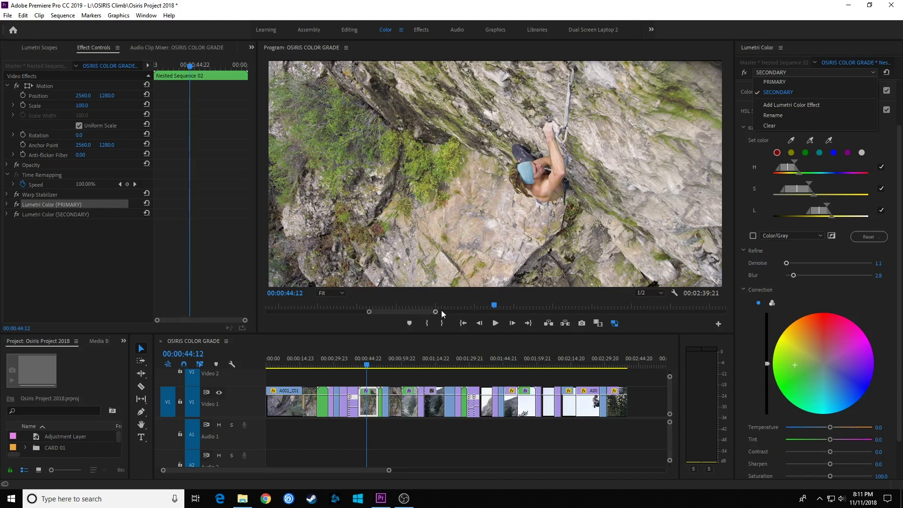
Step: On the climbing shot at 00:01:04:01, add contrast with a gentle S-shaped white RGB curve, lowering the shadows and raising the highlights
click(410, 366)
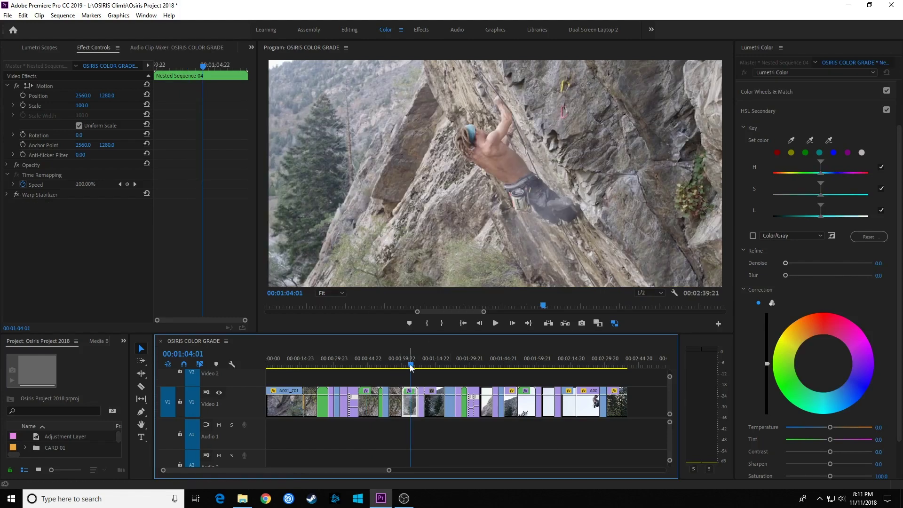
click(787, 165)
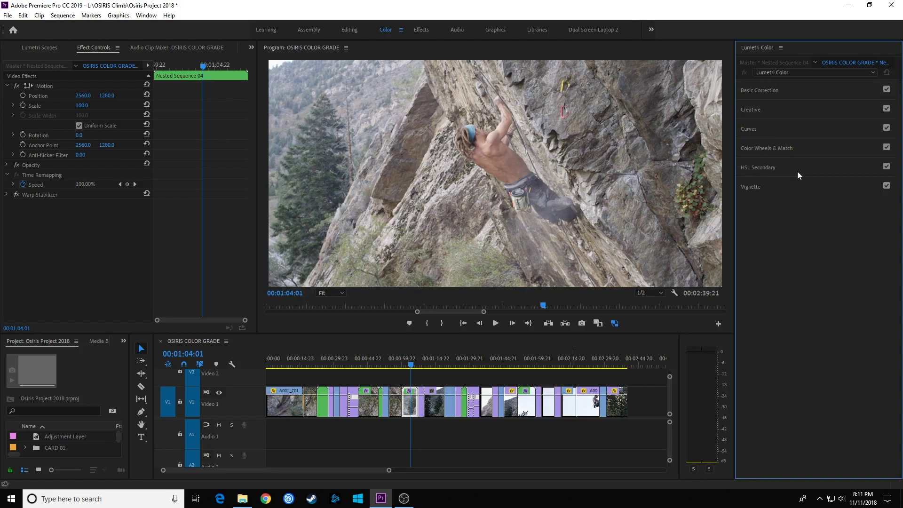
click(769, 131)
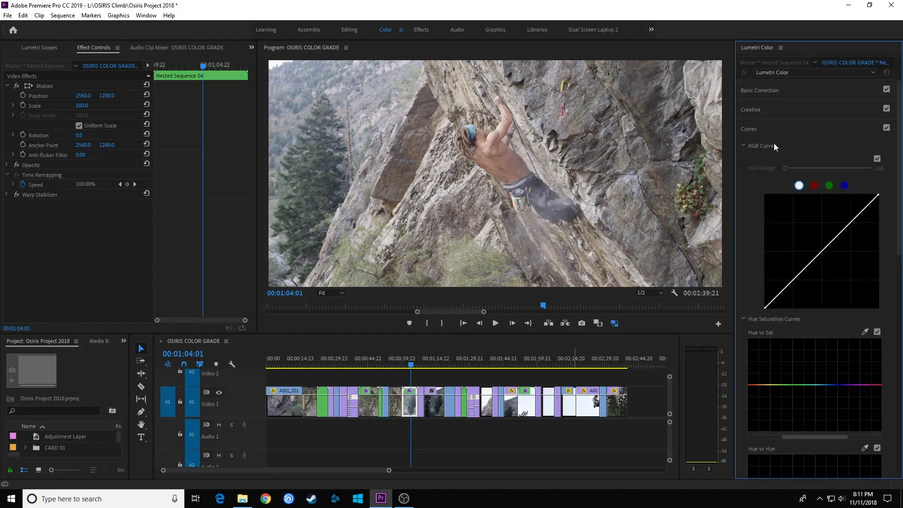
scroll(795, 188, down, 1)
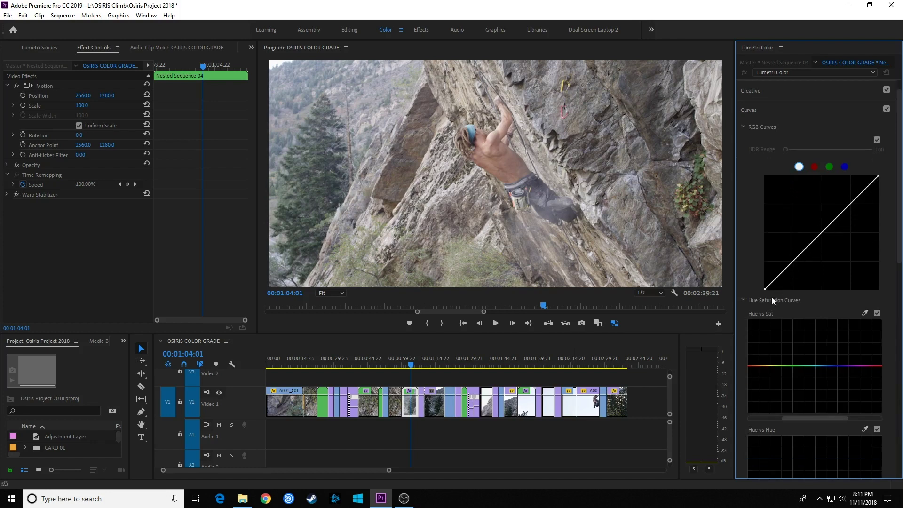
drag(793, 261, 798, 265)
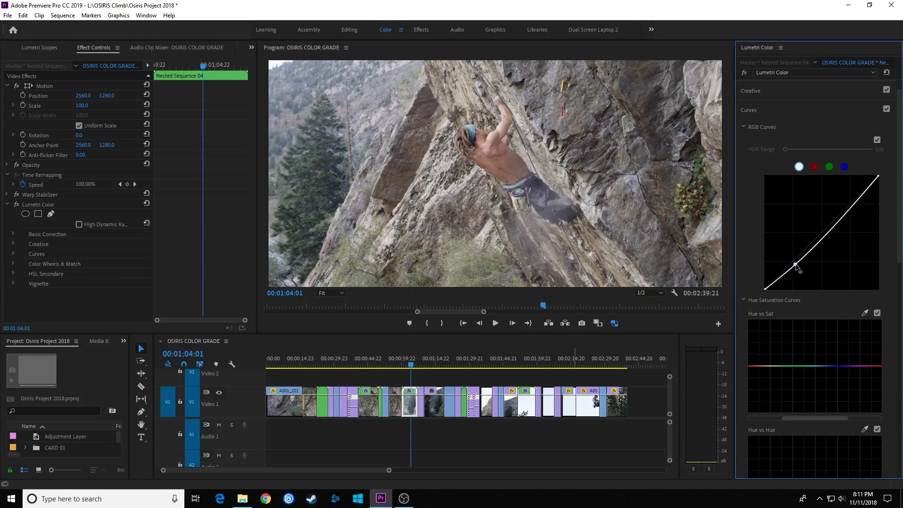
drag(833, 227, 832, 217)
Step: Examine the red, green and blue RGB curve channels and the Hue Saturation Curves, from Hue vs Sat through Sat vs Sat
click(814, 166)
click(829, 167)
click(844, 166)
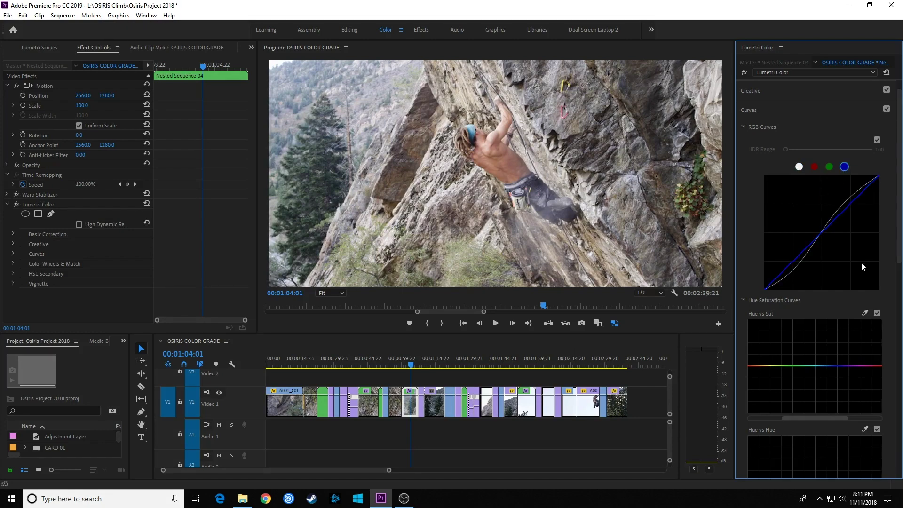
scroll(849, 260, down, 5)
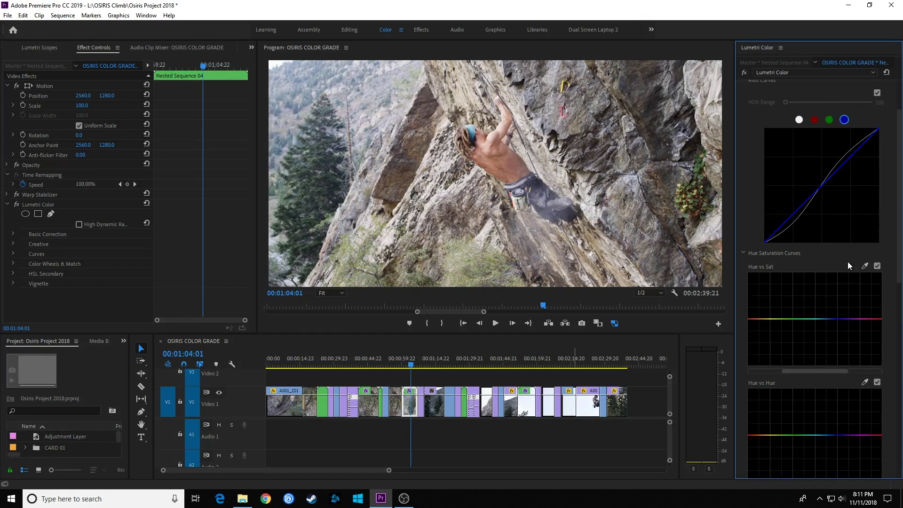
scroll(793, 248, down, 4)
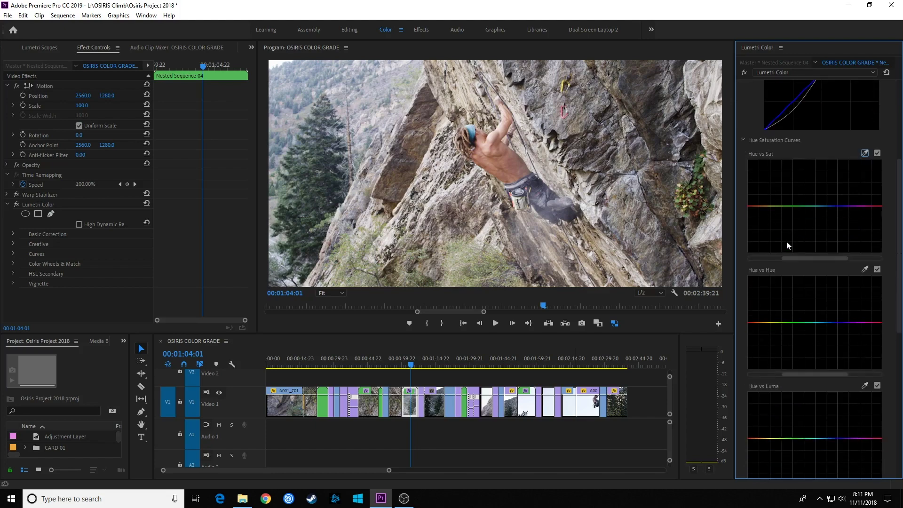
scroll(786, 241, down, 2)
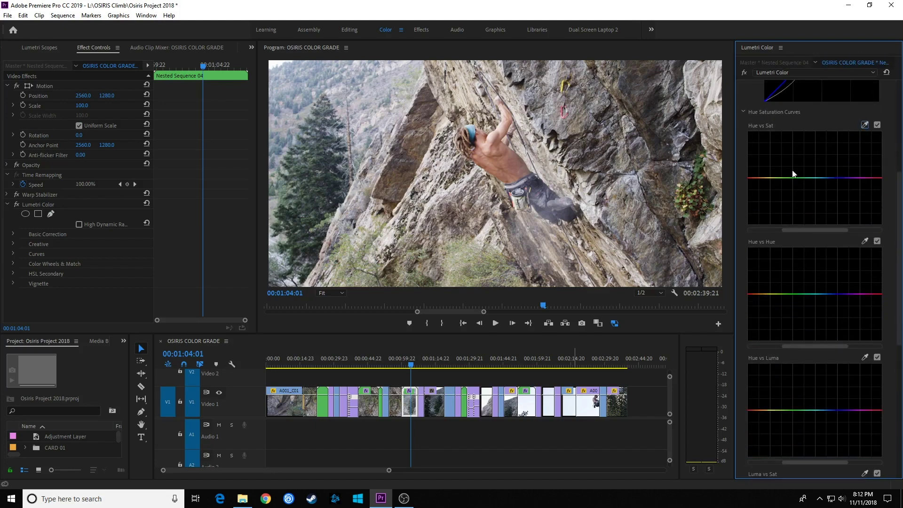
scroll(808, 199, down, 4)
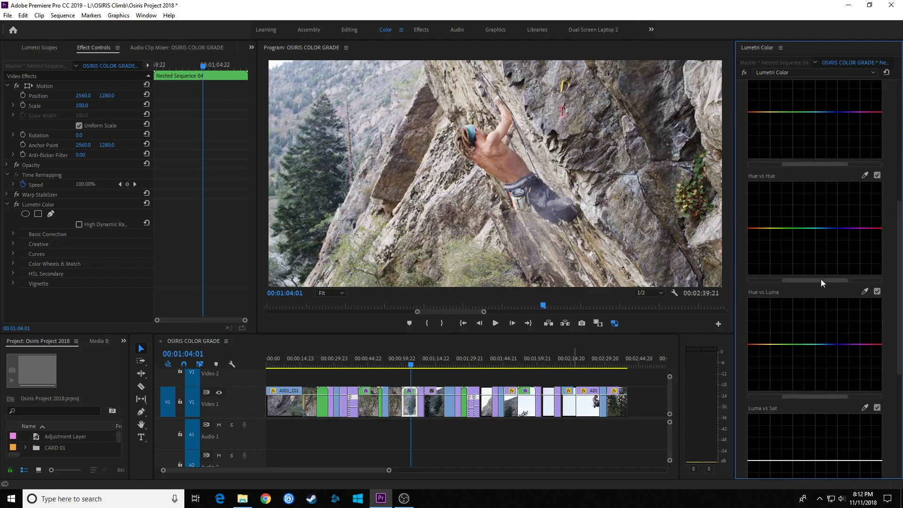
scroll(828, 249, down, 2)
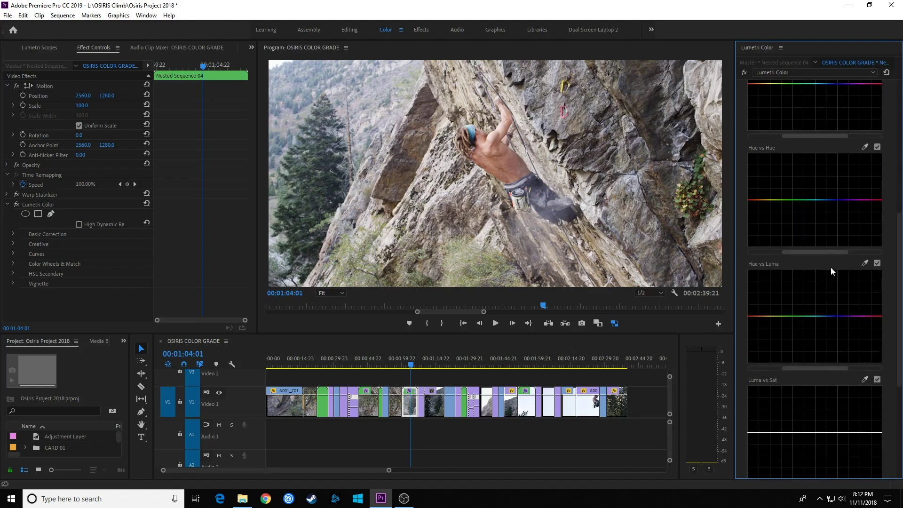
scroll(842, 235, up, 6)
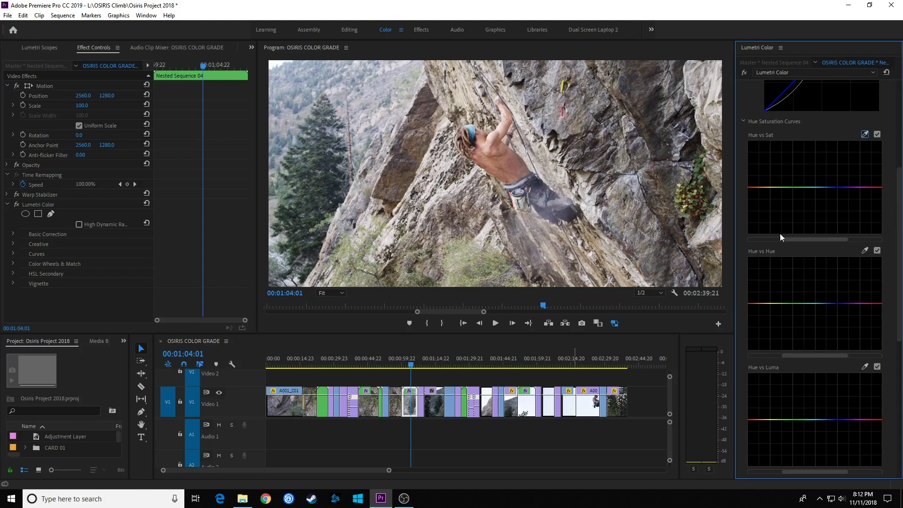
scroll(783, 277, down, 4)
scroll(783, 276, up, 4)
scroll(766, 214, down, 4)
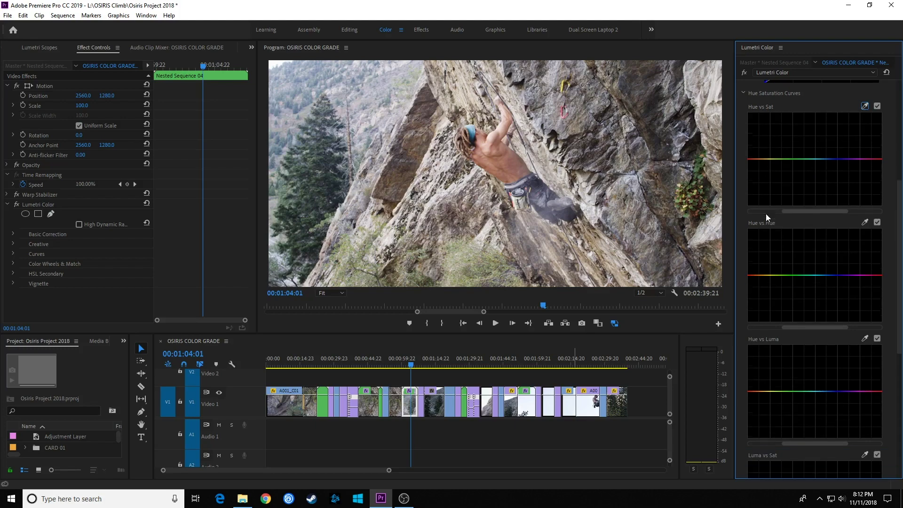
scroll(784, 340, down, 5)
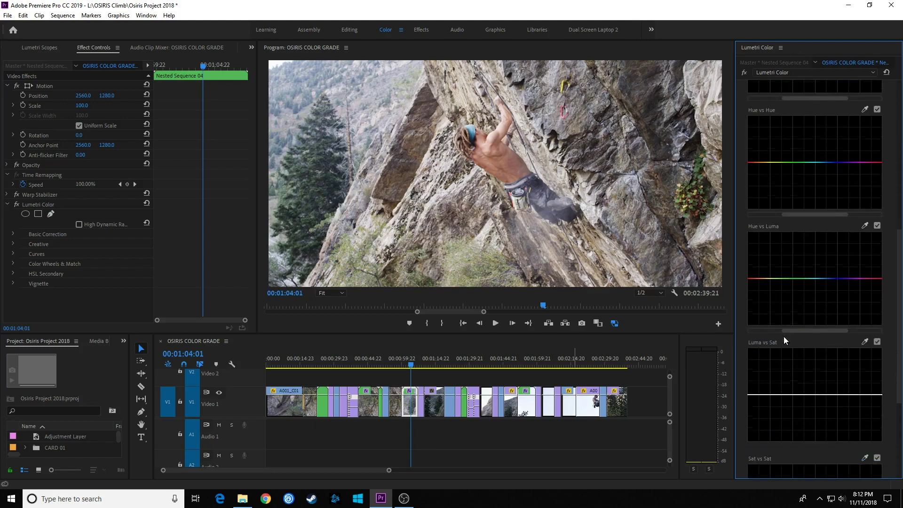
scroll(767, 359, down, 5)
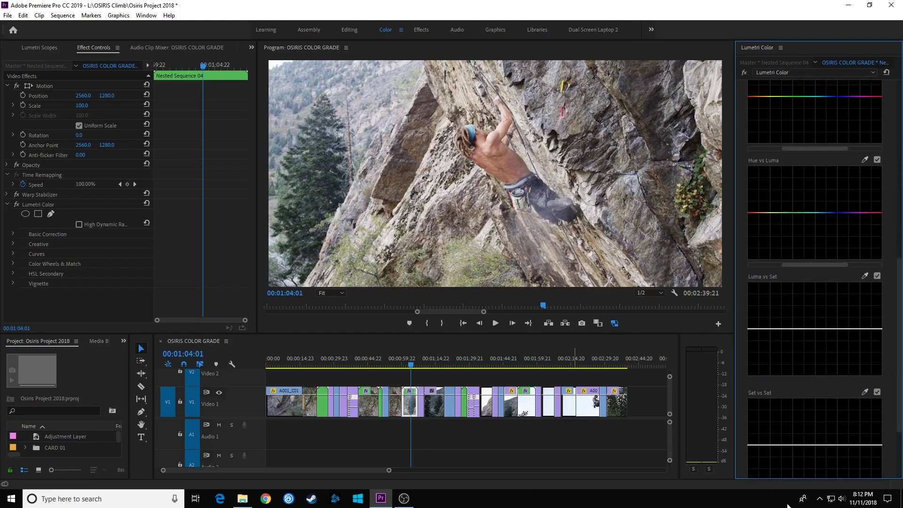
scroll(796, 350, up, 9)
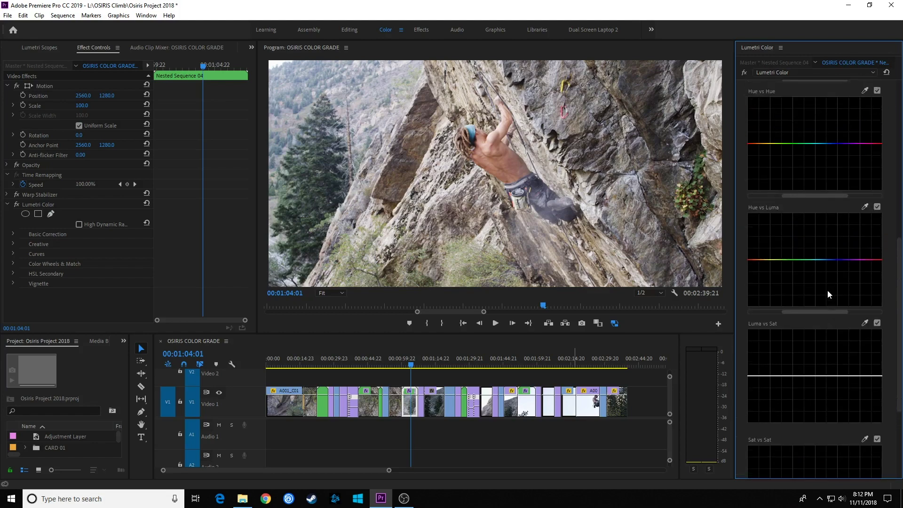
scroll(816, 288, up, 6)
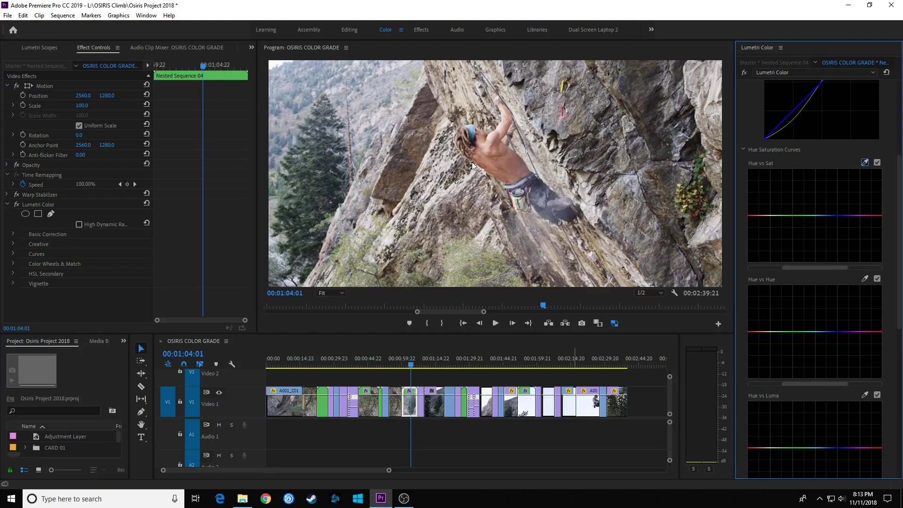
Step: Sample the climber's skin for the Hue vs Sat curve and shift the curve's hue range so its red-orange points are centred
click(866, 162)
click(518, 173)
drag(802, 265, 837, 263)
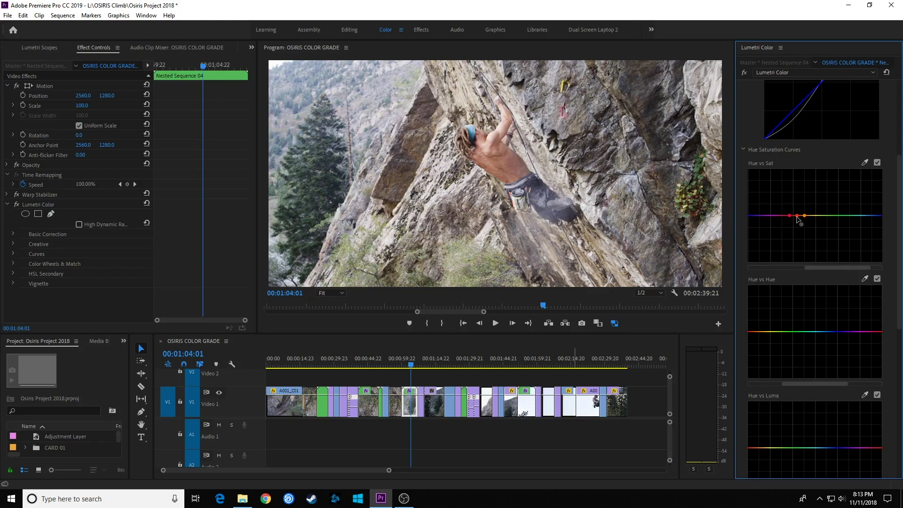
Step: Try extreme desaturation and oversaturation of the sampled skin hue on the Hue vs Sat curve, and undo the change
drag(797, 216, 796, 262)
drag(796, 251, 794, 177)
key(ctrl+z)
Step: Slightly raise the skin hue's saturation on the Hue vs Sat curve and widen the affected range with the outer points
drag(797, 217, 796, 207)
drag(790, 216, 813, 216)
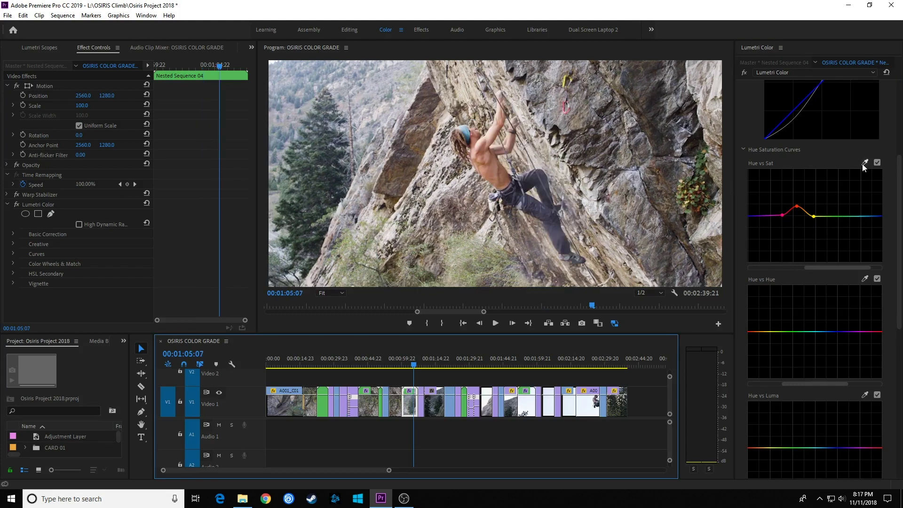
Step: Try desaturating a sampled yellow-green foliage hue on the Hue vs Sat curve, and undo the change
click(863, 163)
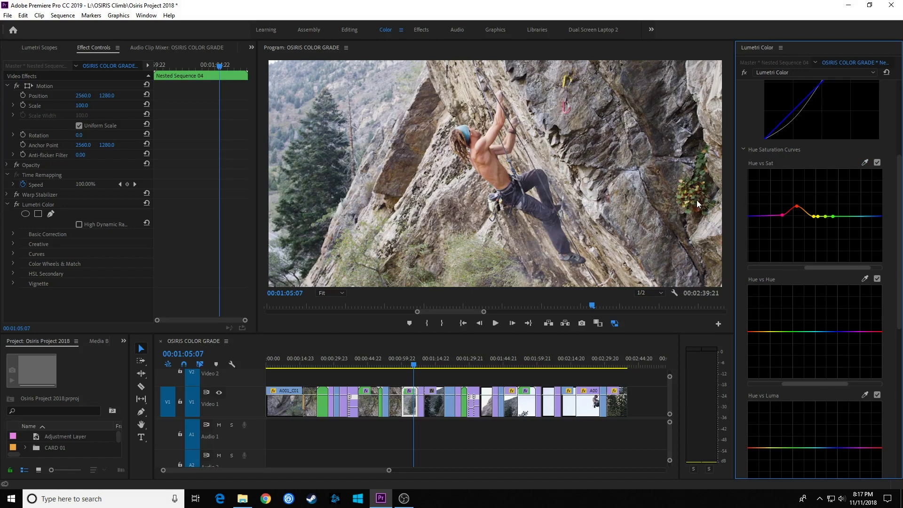
drag(825, 218, 826, 260)
key(ctrl+z)
Step: Sample the climber's blue headband for Hue vs Hue, shift it moderately towards purple, and widen the curve's outer points into a smooth dip
scroll(788, 318, down, 3)
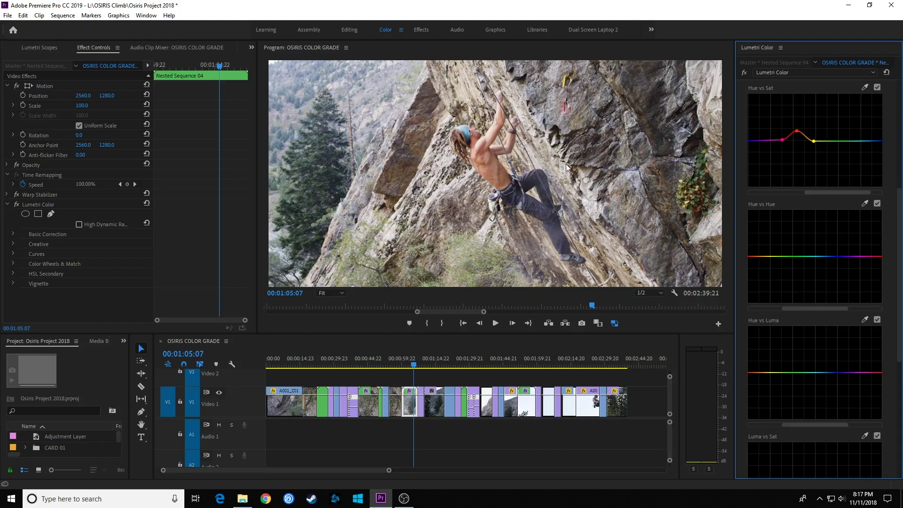
click(865, 205)
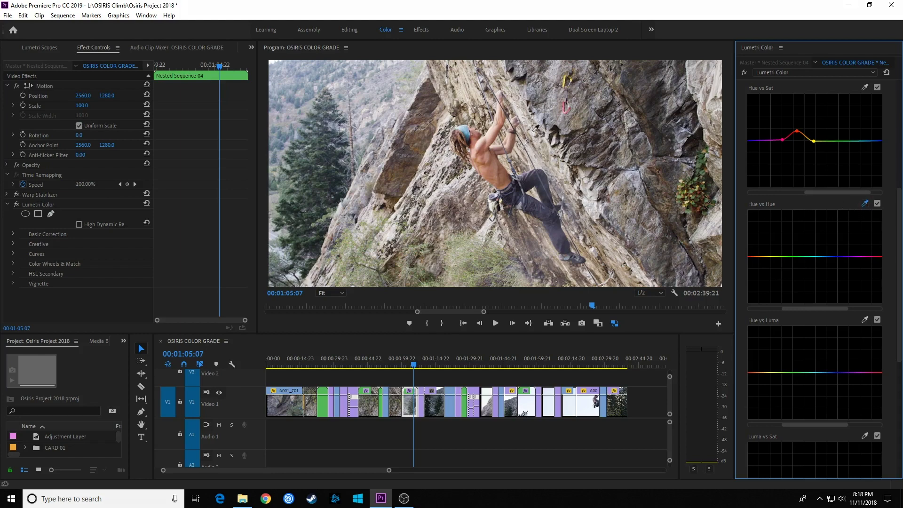
click(468, 128)
drag(826, 256, 824, 296)
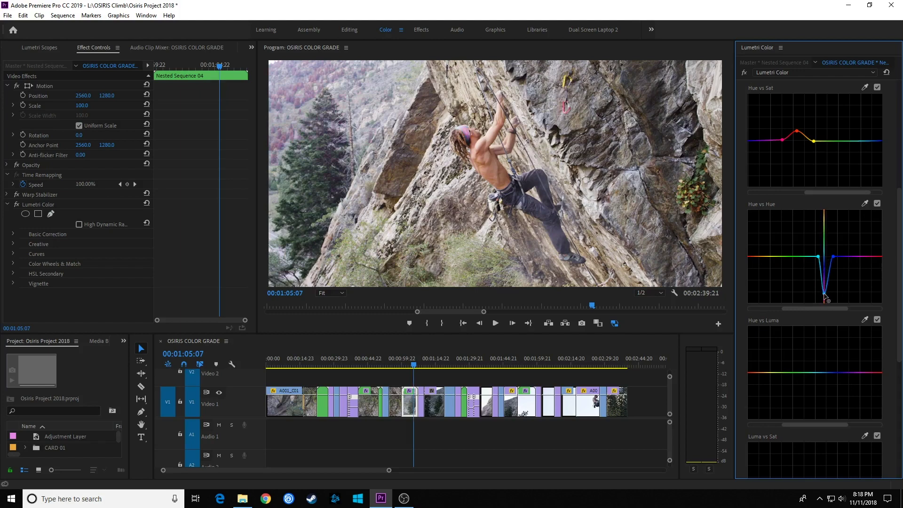
drag(824, 294, 826, 273)
drag(828, 276, 827, 274)
drag(818, 258, 850, 256)
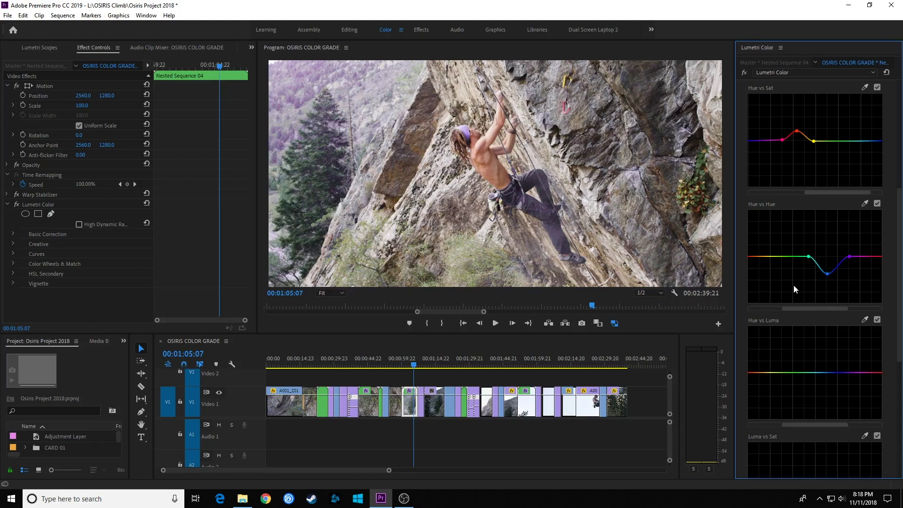
Step: Move the playhead to the climbing clip at 00:01:25:01 in the sequence
scroll(794, 284, down, 5)
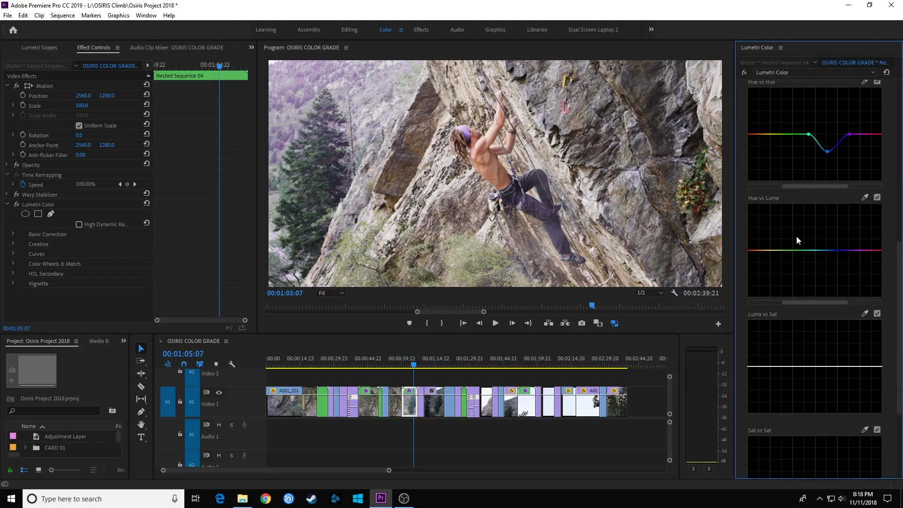
click(458, 366)
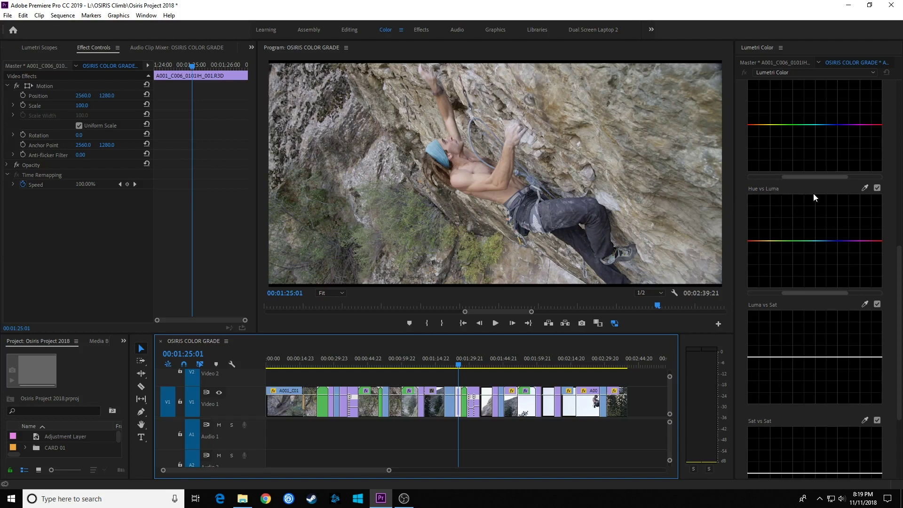
Step: Try strongly darkening and strongly brightening the hue sampled from the climber's trousers on the Hue vs Luma curve
click(865, 188)
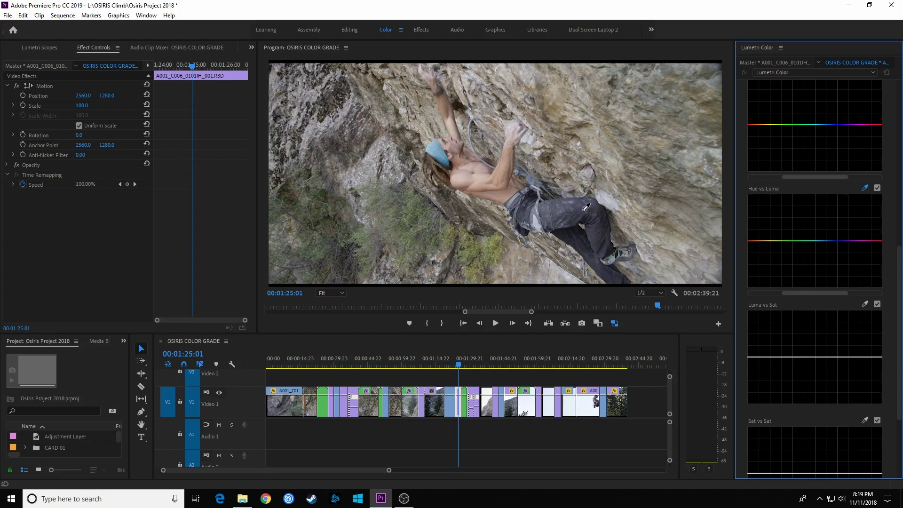
click(583, 210)
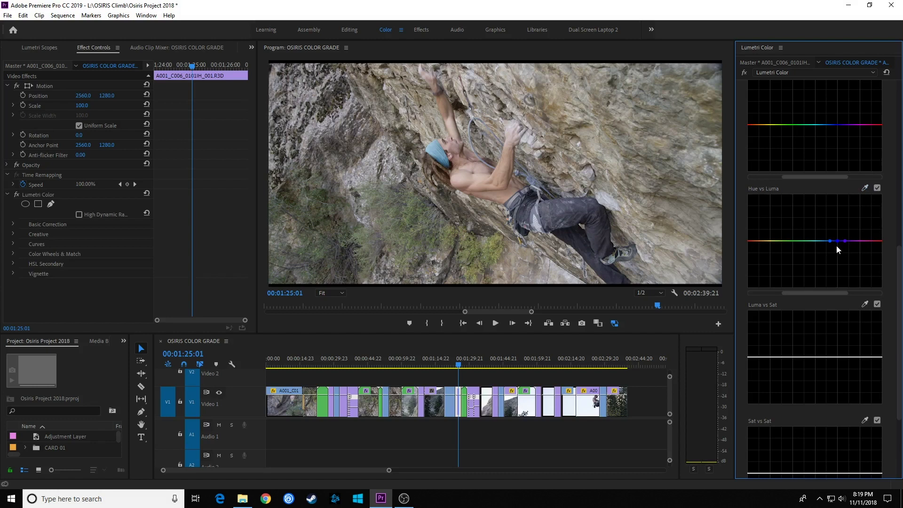
drag(837, 243, 839, 296)
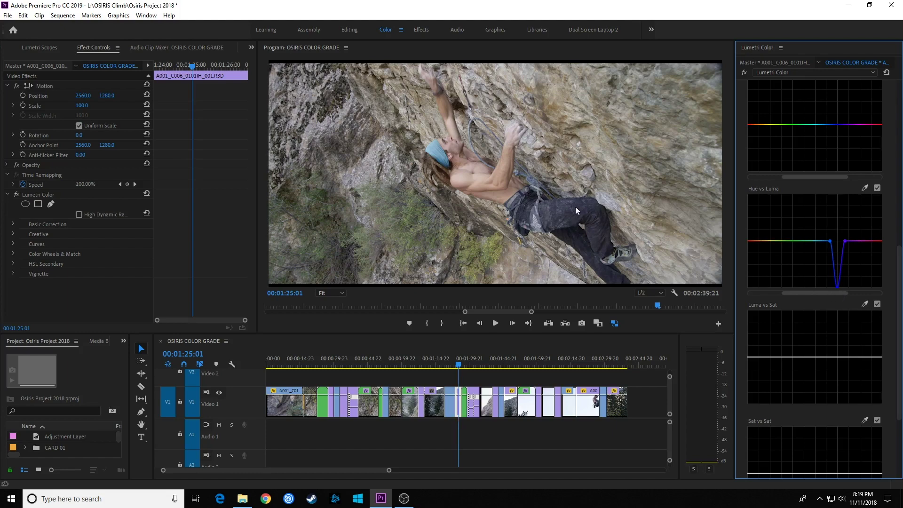
drag(838, 290, 839, 200)
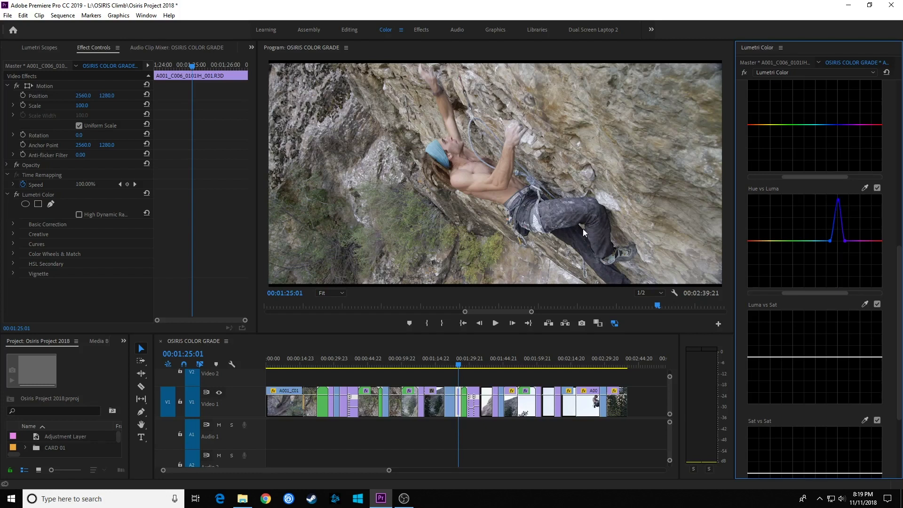
Step: Try darkening the climber's sampled skin hue on the Hue vs Luma curve, and reset the curve
click(865, 189)
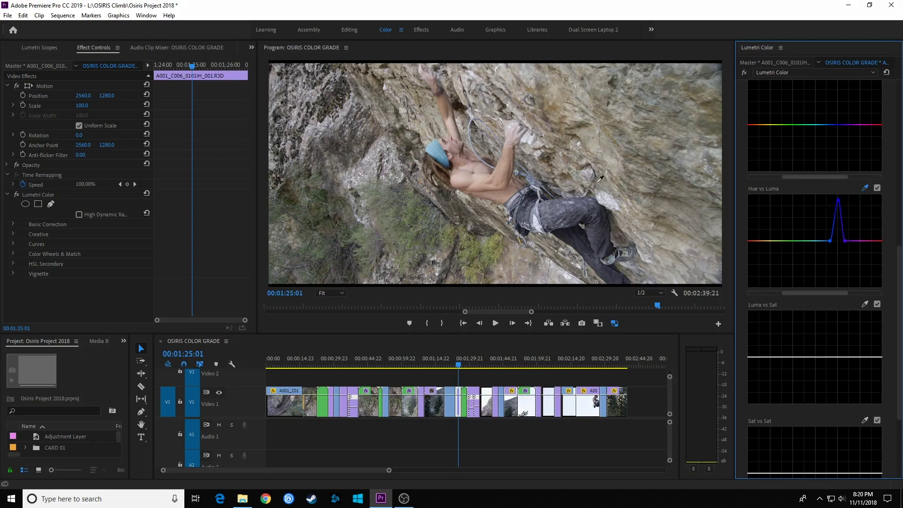
click(505, 163)
drag(753, 240, 753, 270)
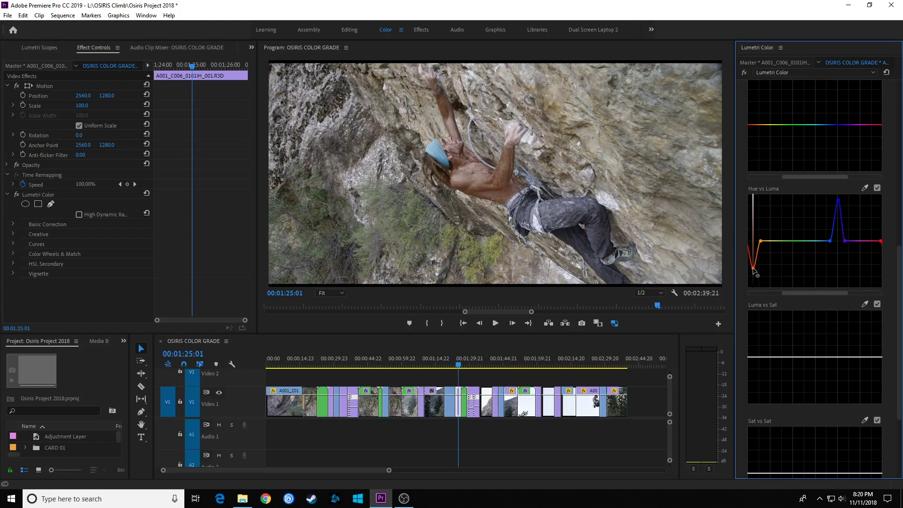
mouse_move(754, 271)
mouse_down()
mouse_move(757, 212)
mouse_move(757, 267)
mouse_up()
click(780, 241)
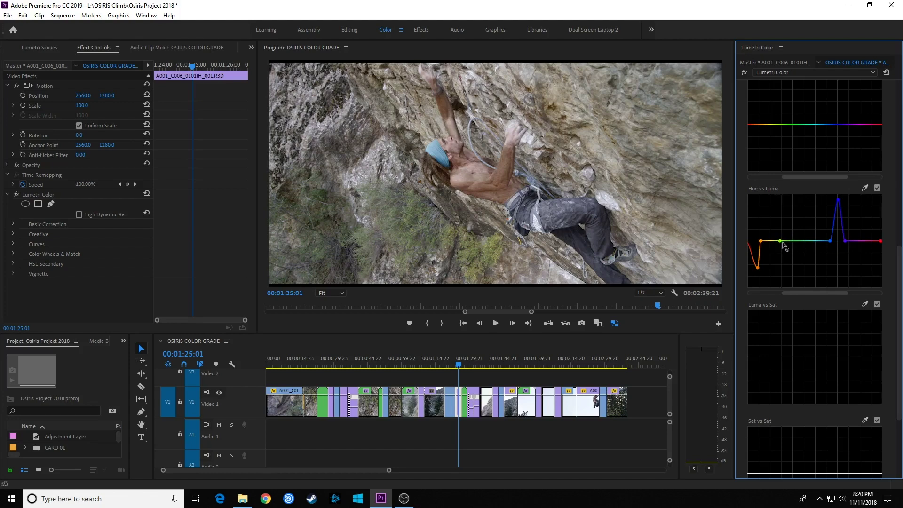
double_click(786, 244)
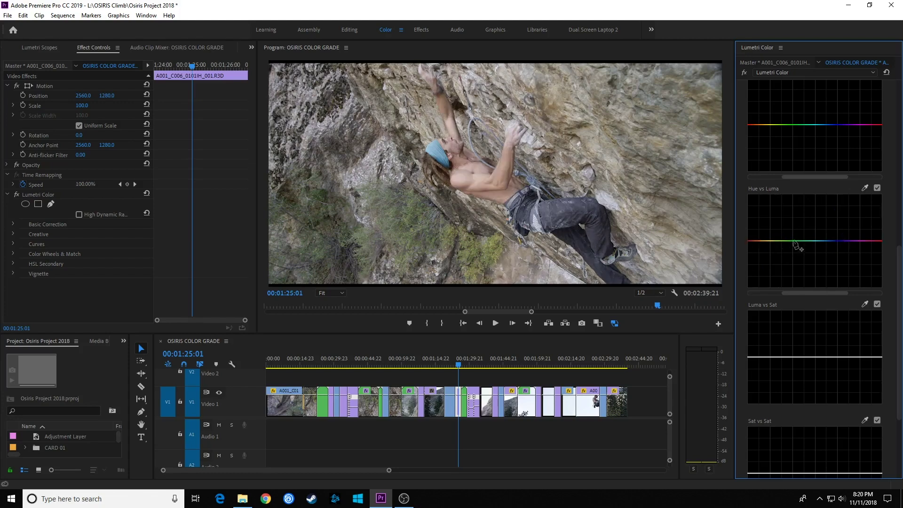
Step: Try fully desaturating a tone sampled near the climber's trousers on the Luma vs Sat curve, and reset the curve
scroll(808, 316, down, 3)
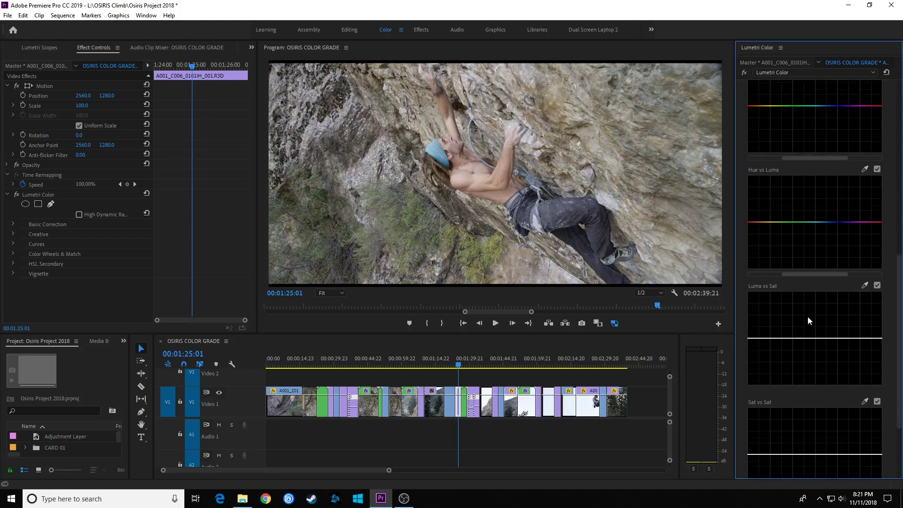
scroll(776, 255, down, 2)
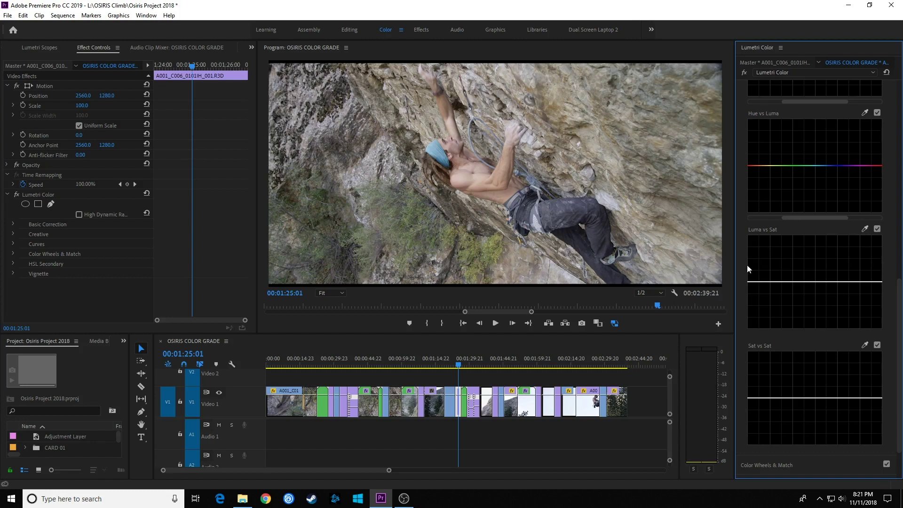
click(864, 229)
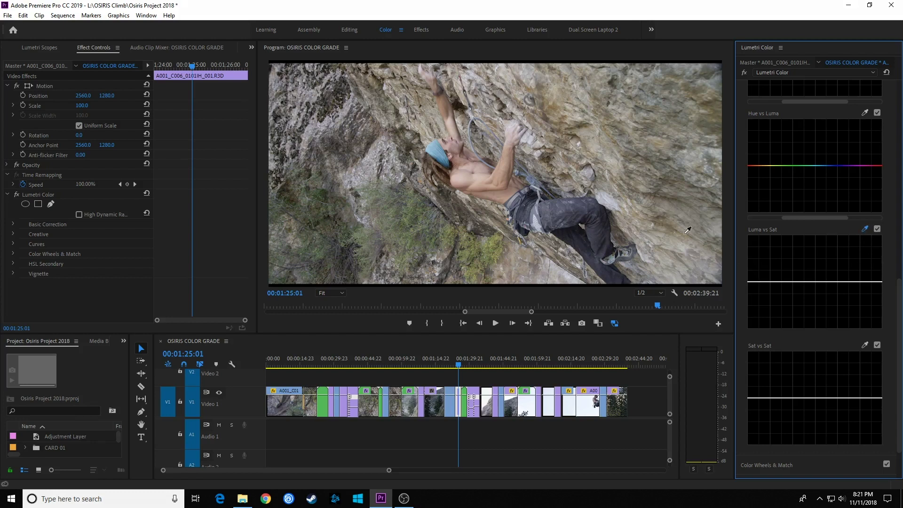
click(536, 223)
drag(850, 281, 851, 330)
double_click(850, 289)
Step: Try extreme saturation boosts and cuts for the sampled skin on the Sat vs Sat curve, and delete the clip's Lumetri Color effect
scroll(801, 358, down, 2)
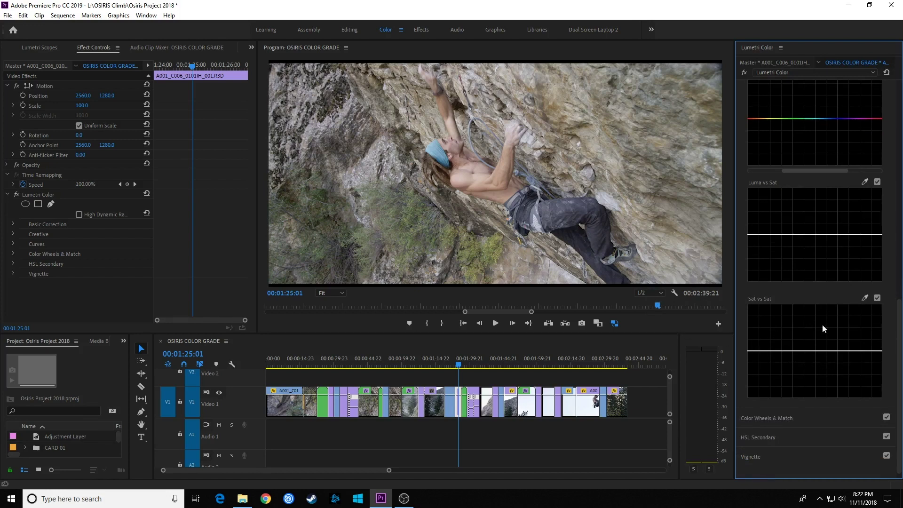
click(865, 296)
click(508, 160)
drag(763, 351, 760, 307)
drag(760, 307, 768, 399)
drag(765, 398, 761, 311)
click(47, 194)
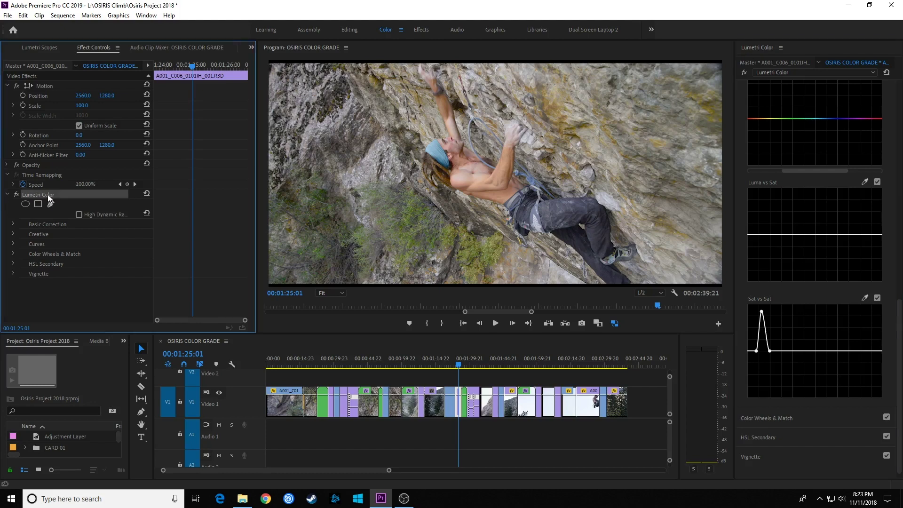
key(Delete)
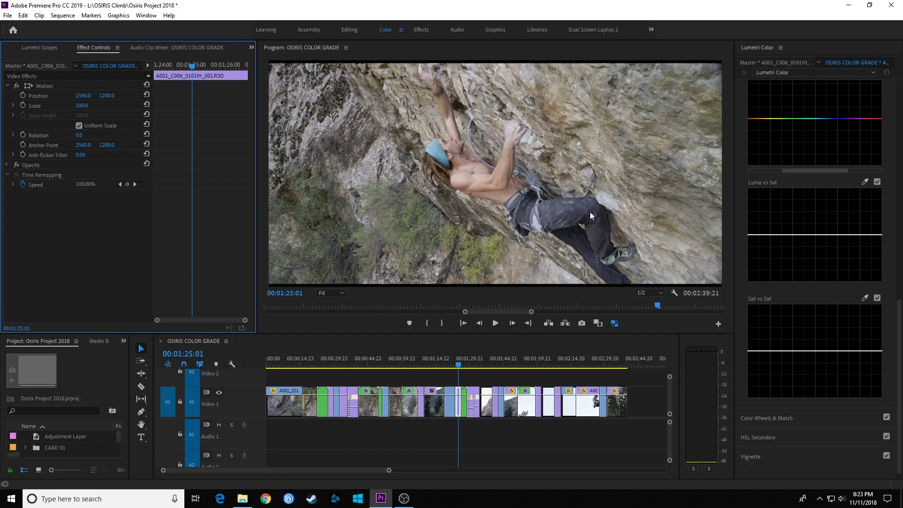
Step: At 00:01:24:23, cool the clip's white balance in Basic Correction with temperature -34.1 and tint 12.4
scroll(853, 216, up, 3)
scroll(850, 216, up, 6)
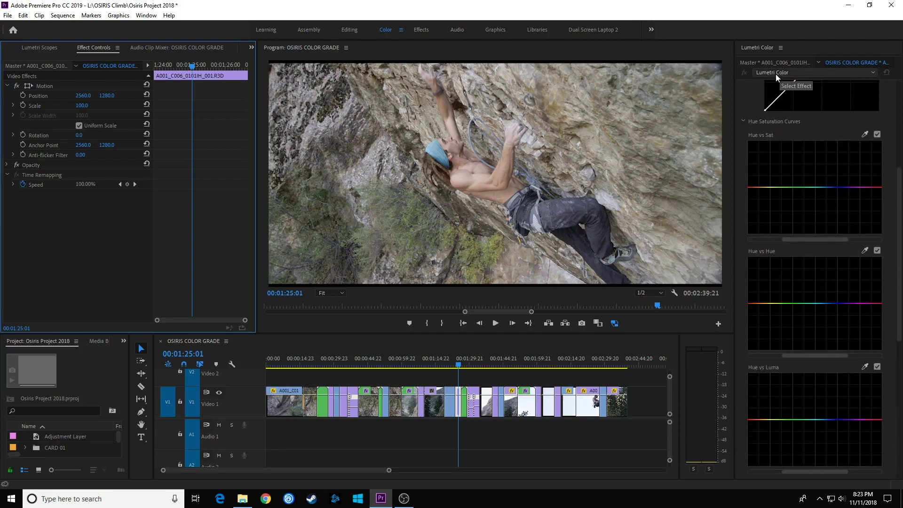
scroll(791, 156, up, 5)
key(Left)
key(Left)
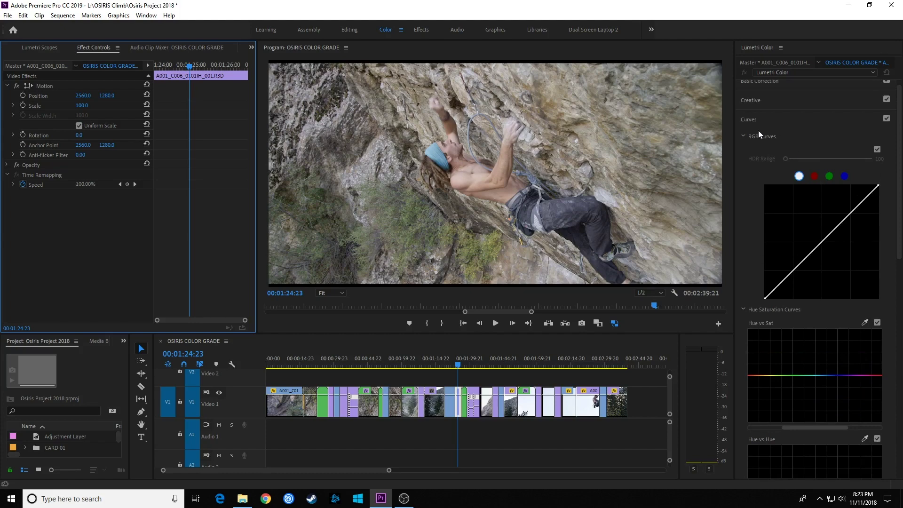
scroll(768, 151, up, 1)
click(780, 89)
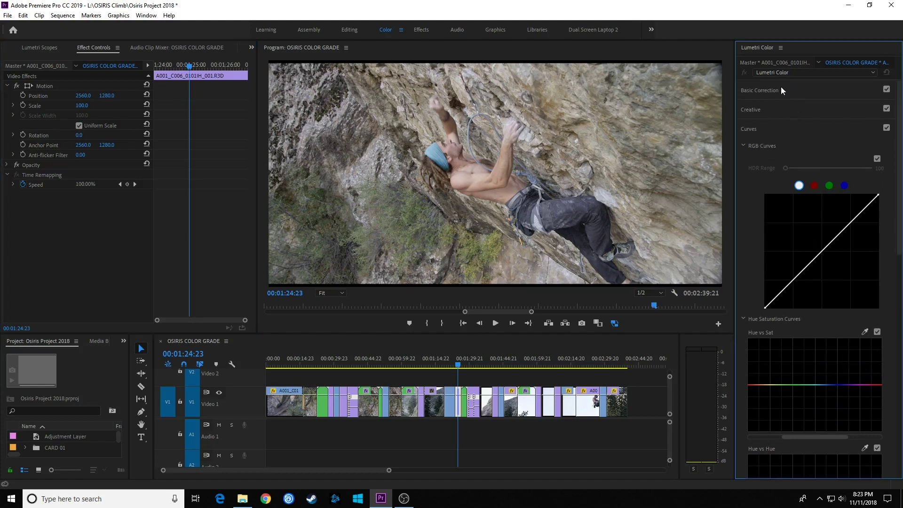
mouse_move(830, 158)
mouse_down()
mouse_move(812, 154)
mouse_move(834, 169)
mouse_move(814, 156)
mouse_up()
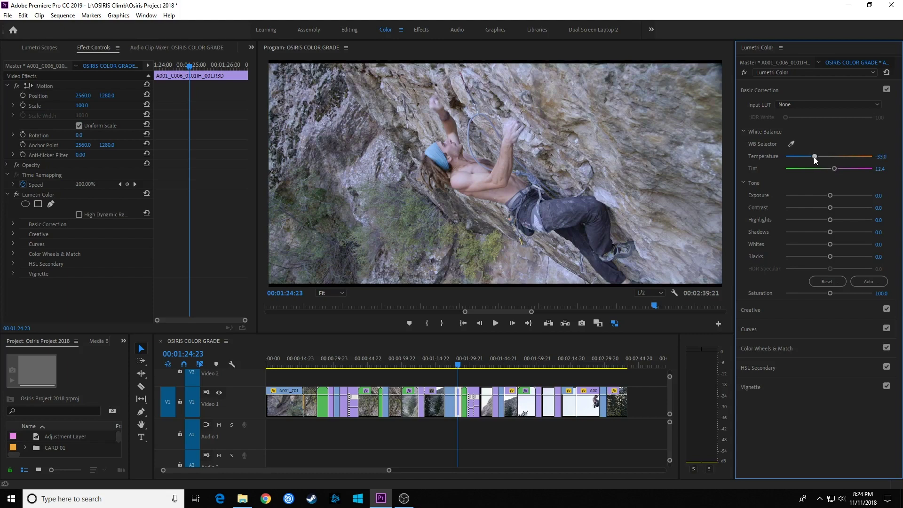
Step: Raise the contrast to 50.3 and the exposure to 0.2, and compare the clip with and without the Lumetri Color effect
drag(829, 208, 836, 207)
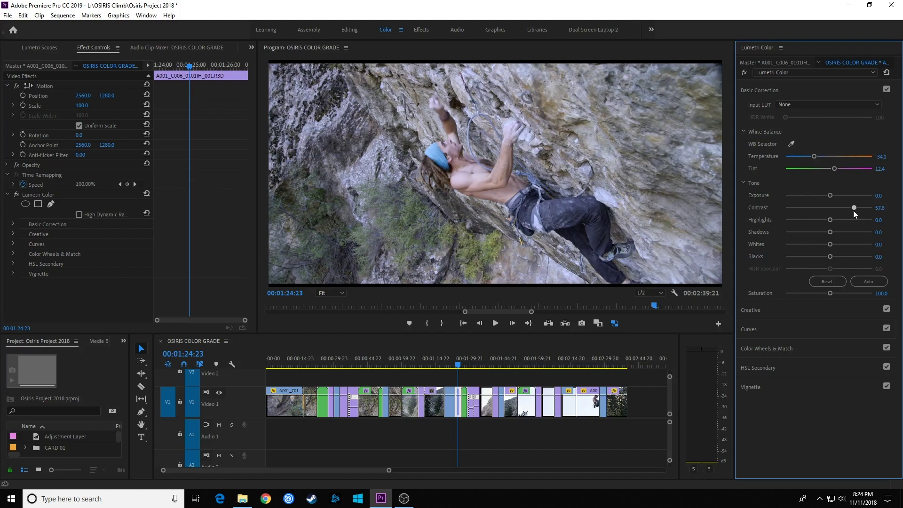
drag(851, 210, 850, 210)
click(833, 197)
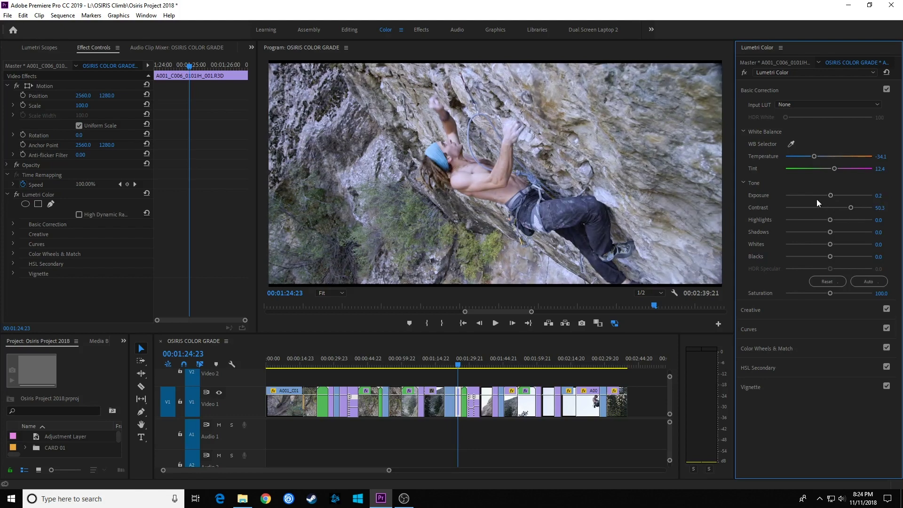
click(18, 194)
click(18, 193)
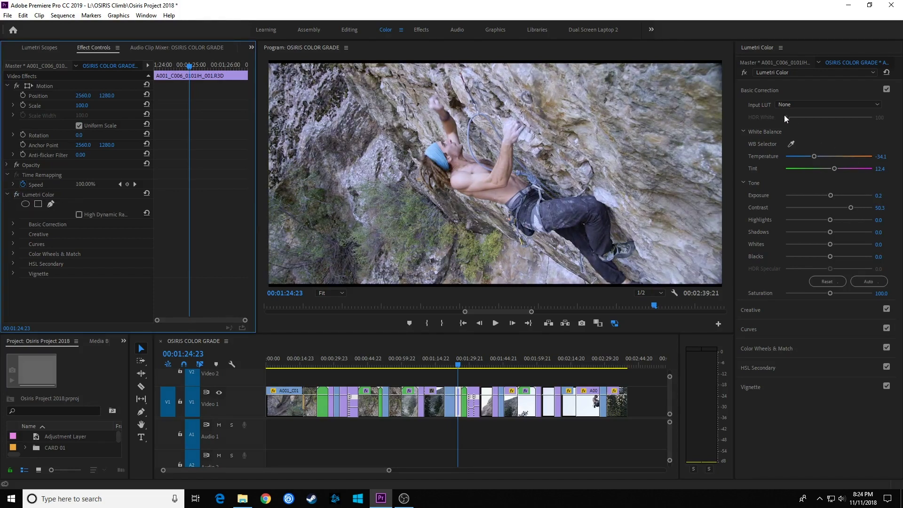
Step: Rename the clip's Lumetri Color effect as TEAL
click(773, 73)
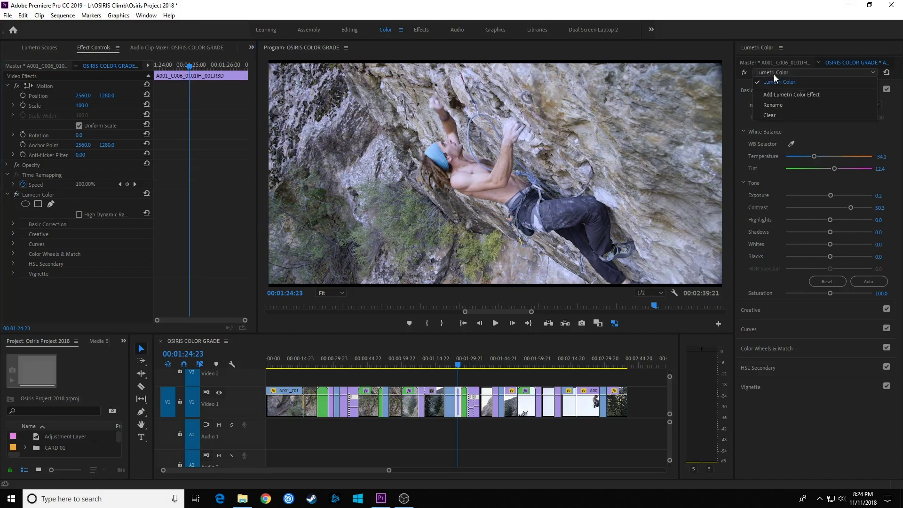
click(775, 104)
text(TEAL)
key(Return)
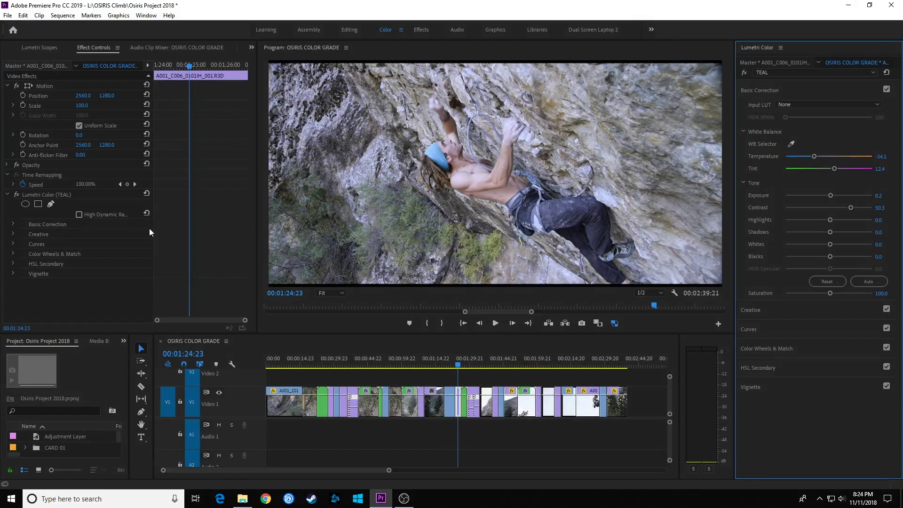
Step: Add a second Lumetri Color effect to the clip and rename it SKIN HUE
click(49, 197)
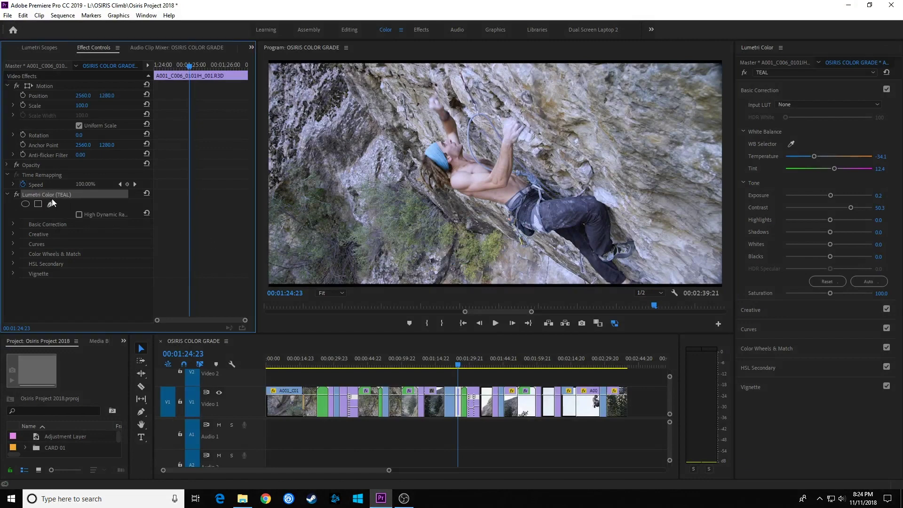
click(780, 73)
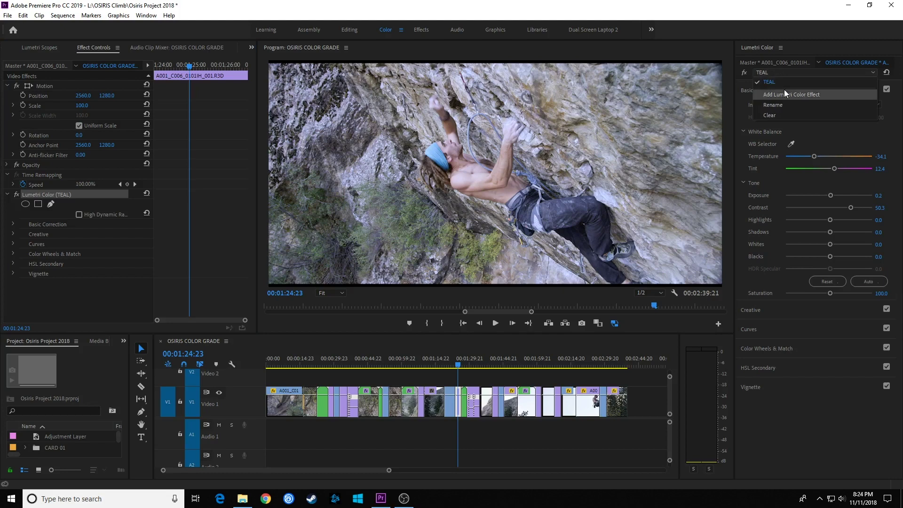
click(784, 94)
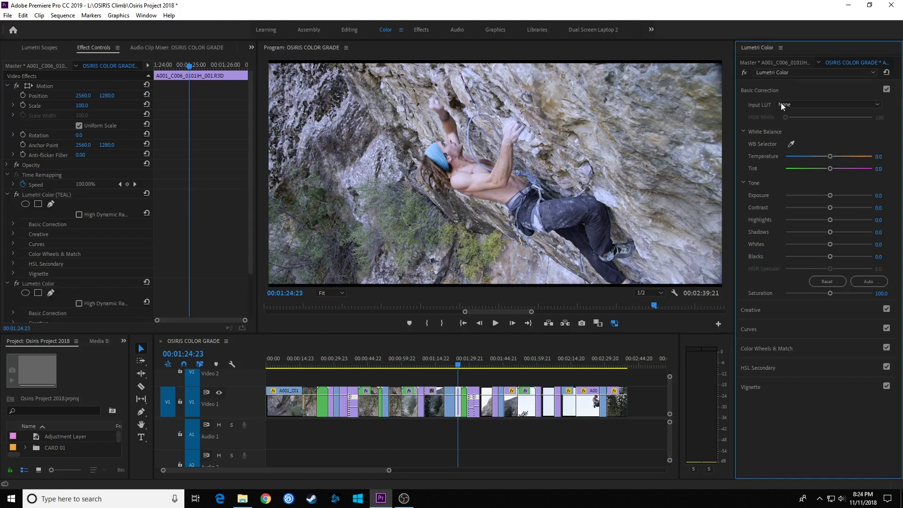
click(43, 283)
click(794, 73)
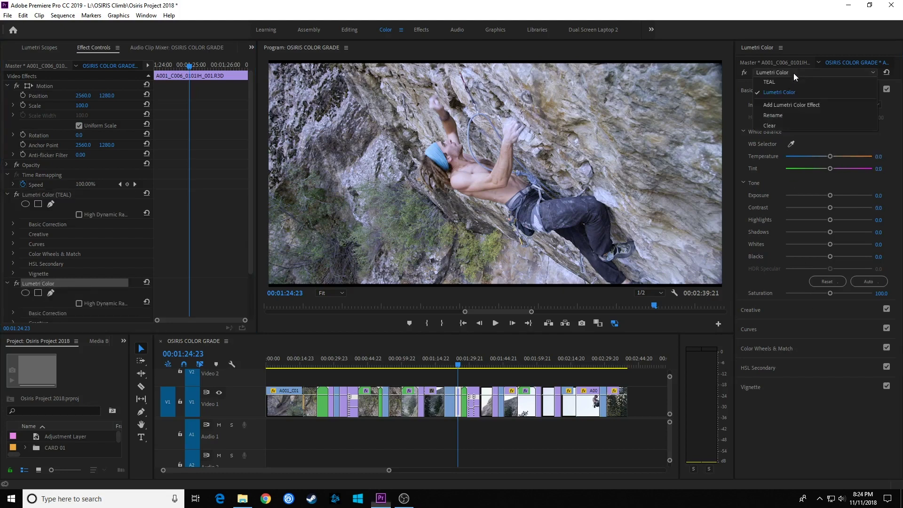
click(788, 113)
text(SKIN HUE)
key(Return)
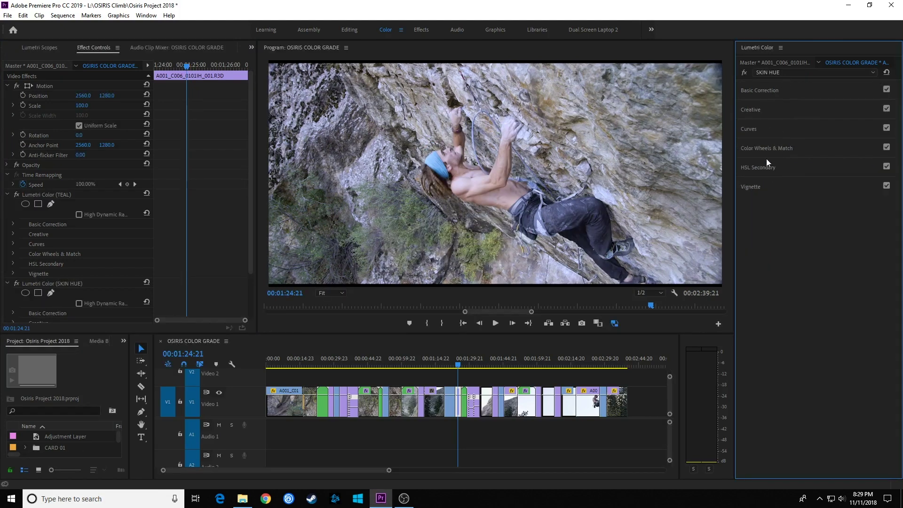
Step: Sample the climber's skin for Hue vs Hue, pull it moderately down into a widened smooth dip, and compare with the curve off
click(784, 128)
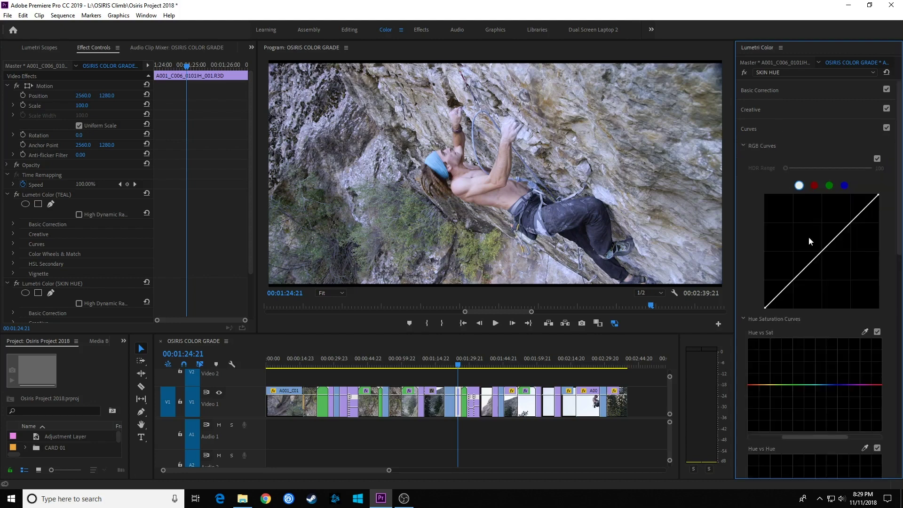
scroll(809, 287, down, 4)
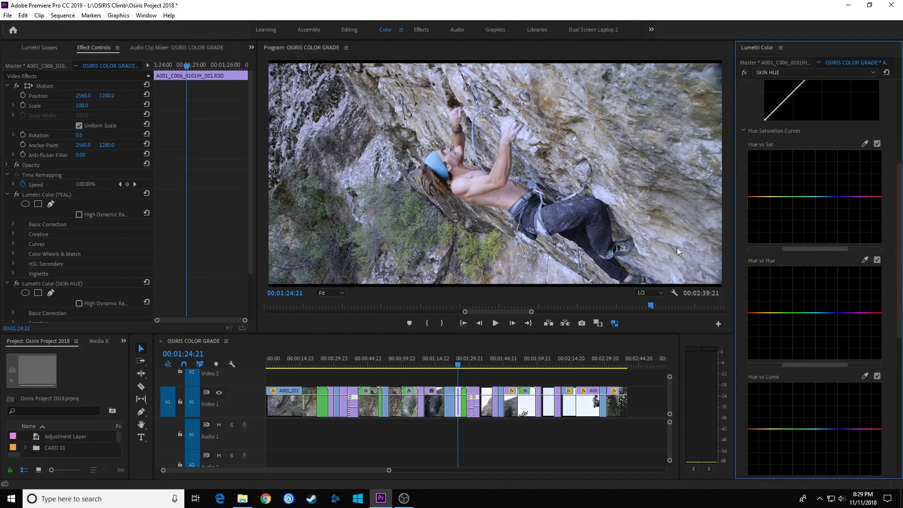
click(864, 260)
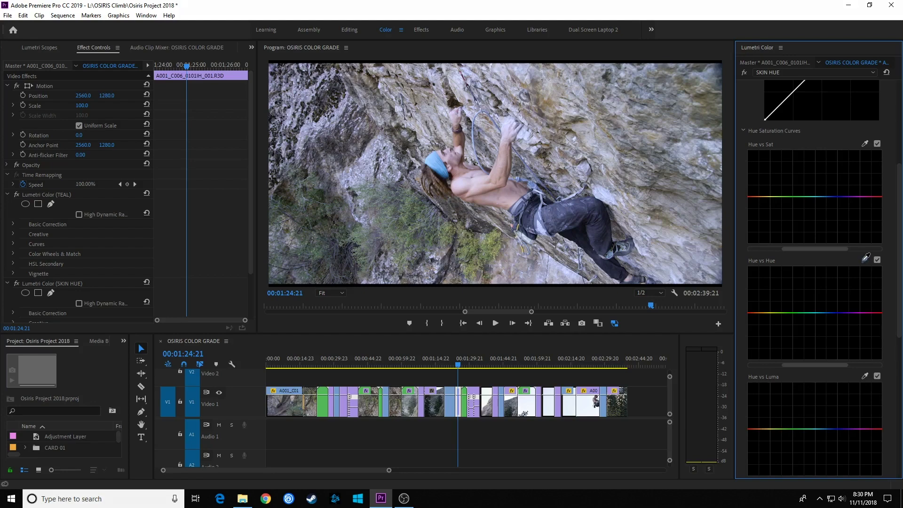
click(480, 186)
drag(871, 313, 872, 327)
drag(864, 312, 842, 313)
drag(836, 366, 816, 363)
drag(842, 313, 831, 330)
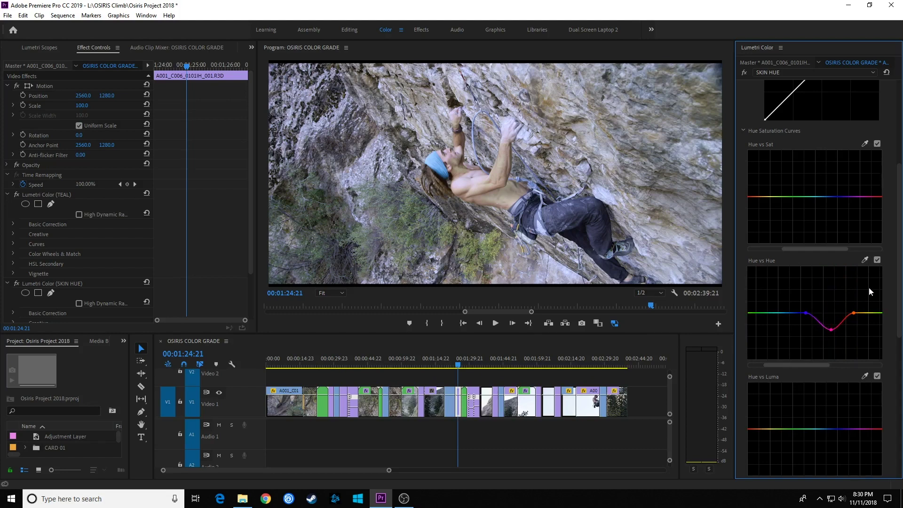
click(877, 260)
click(877, 260)
Step: Sample the skin on the climber's arm as the HSL Secondary key colour and preview the Color/Gray mask
scroll(757, 199, up, 6)
click(774, 168)
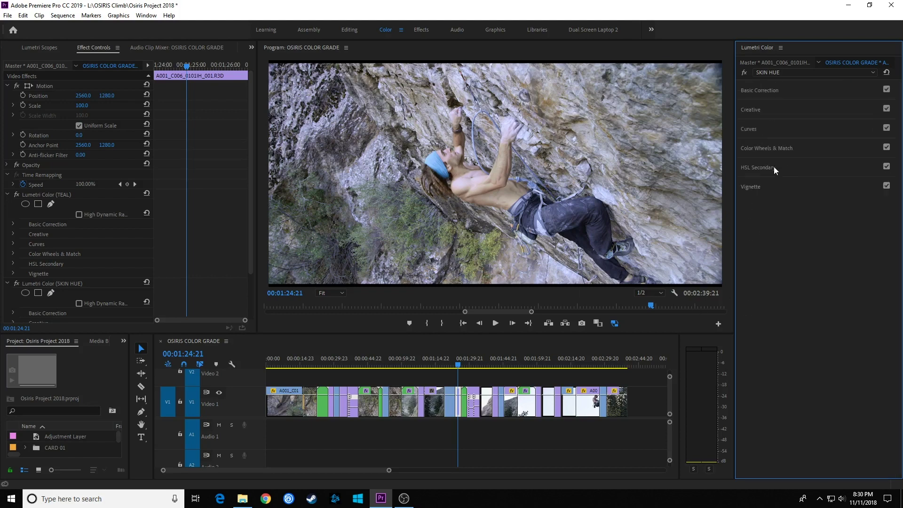
click(777, 168)
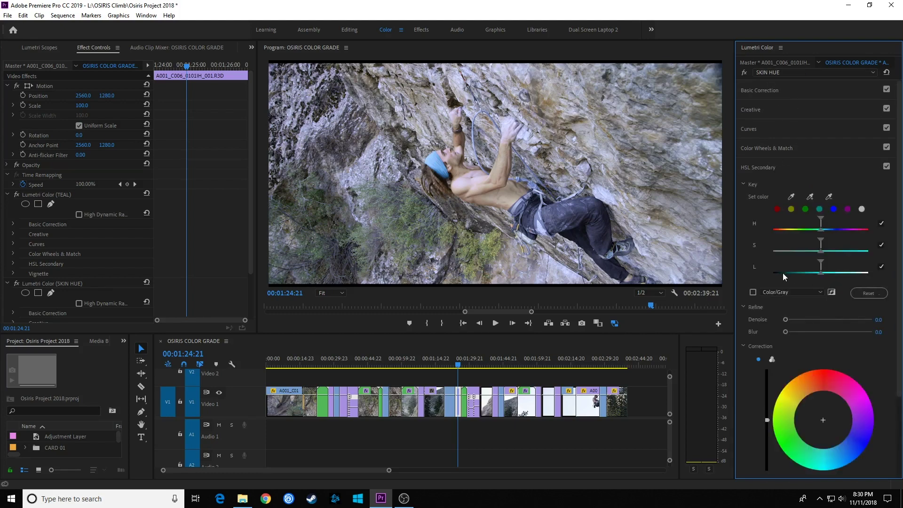
click(792, 197)
click(499, 171)
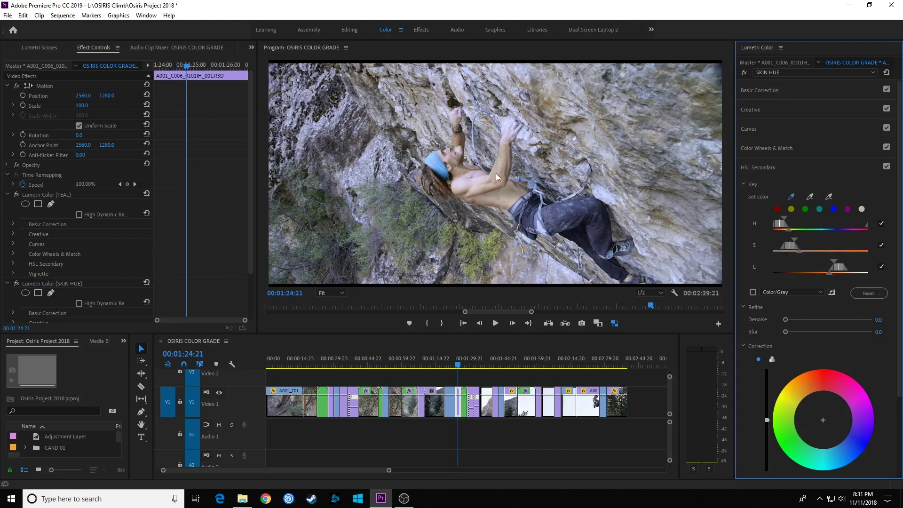
click(752, 292)
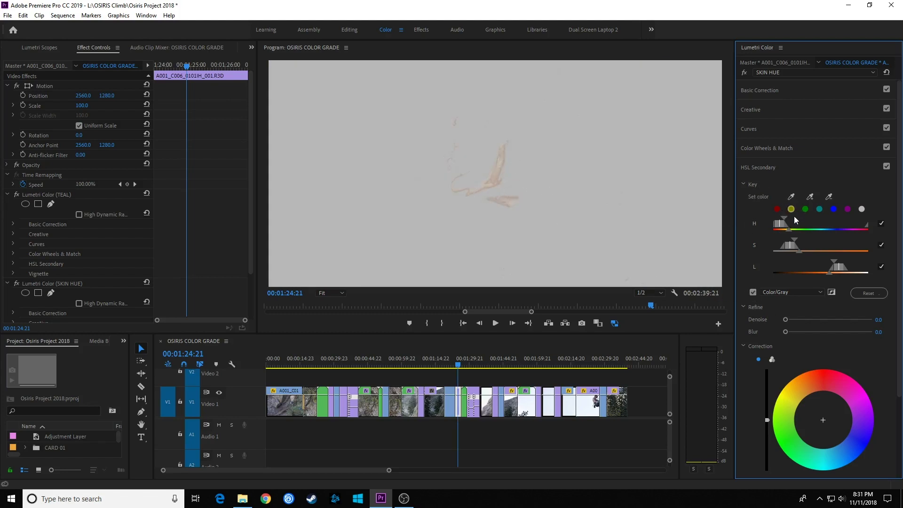
Step: Add the shaded skin beside the climber's elbow to the HSL Secondary key and preview the mask again
click(752, 293)
click(810, 197)
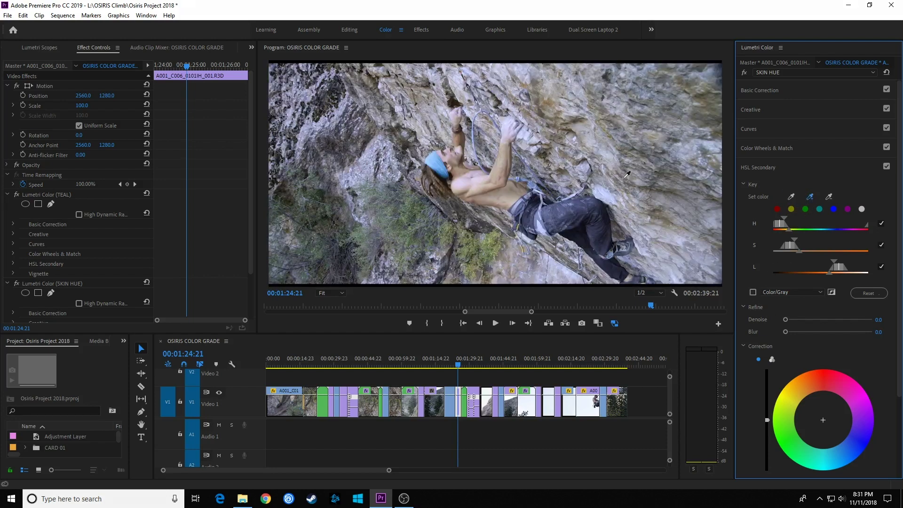
click(507, 188)
click(811, 198)
click(753, 292)
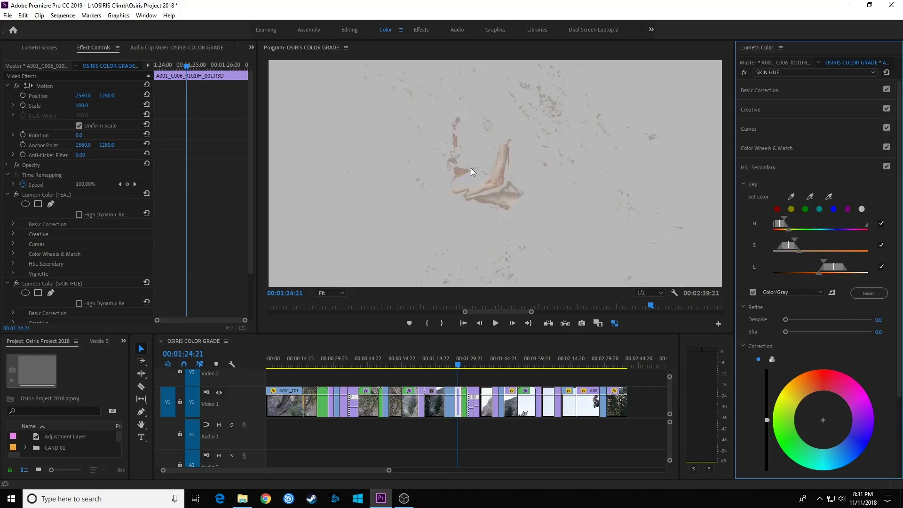
Step: Widen the key's luminance range towards the shadows and its hue range slightly, and switch the mask preview off
drag(797, 240, 818, 267)
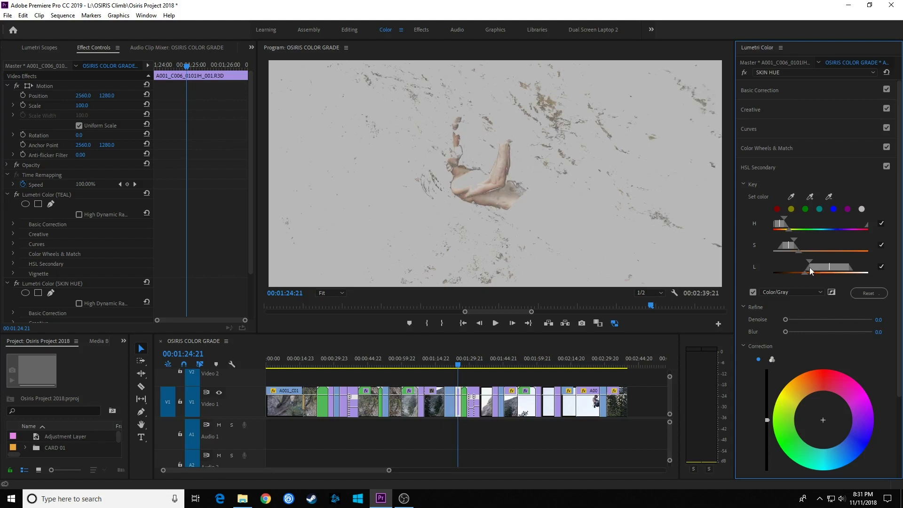
drag(811, 262, 817, 262)
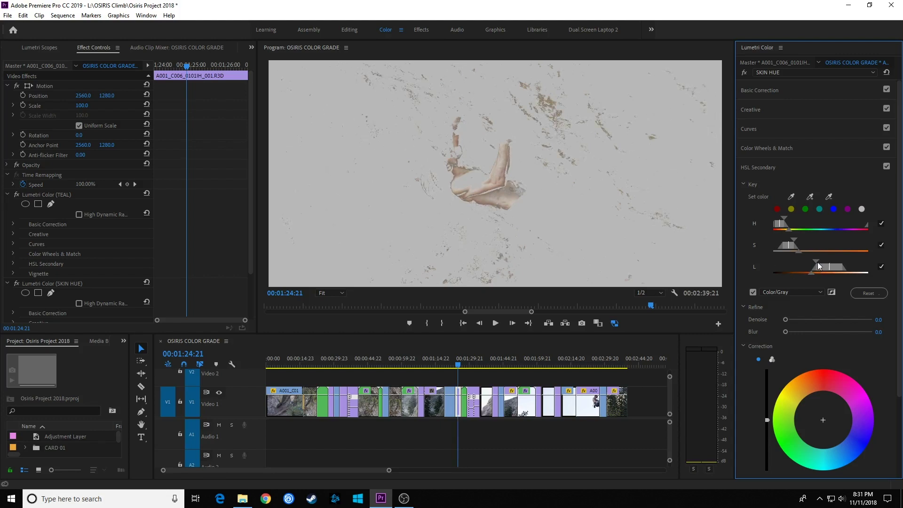
drag(783, 218, 786, 218)
click(753, 292)
Step: Add the skin at the climber's shoulder near the face to the HSL Secondary key and show its mask
click(809, 198)
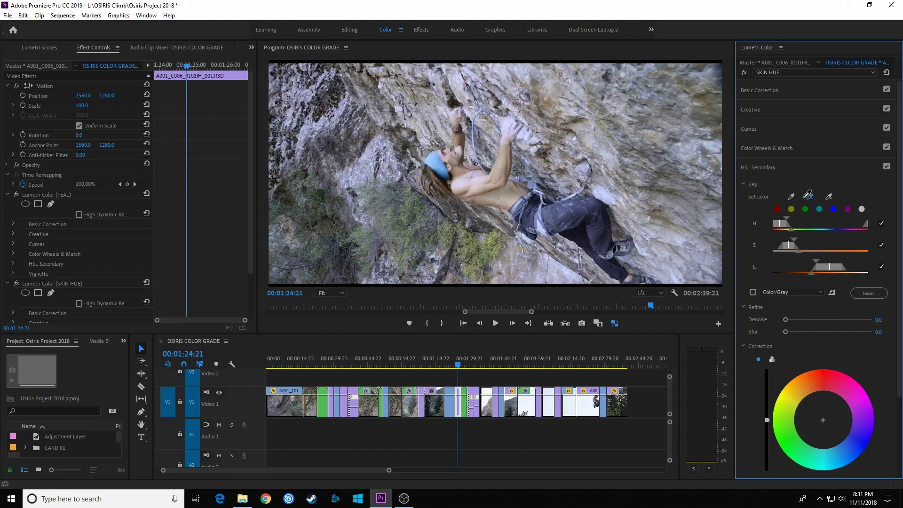
click(468, 179)
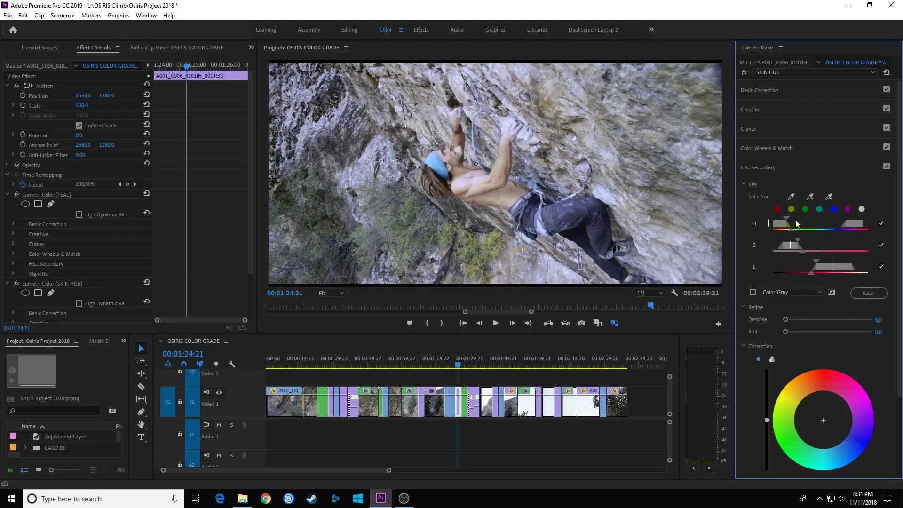
click(753, 292)
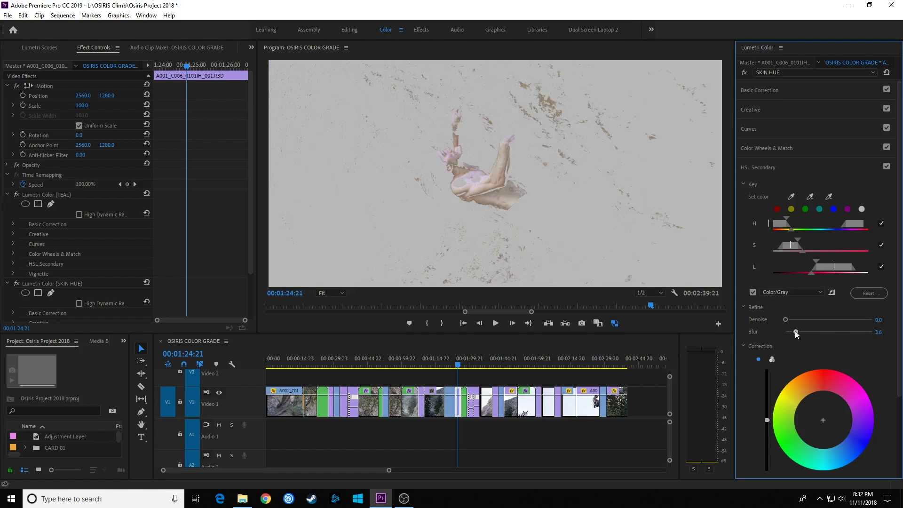
Step: Refine the skin key with denoise 16.8 and blur 7.6, and shift its correction wheel slightly towards orange
drag(815, 332, 811, 332)
drag(800, 322, 799, 322)
click(752, 293)
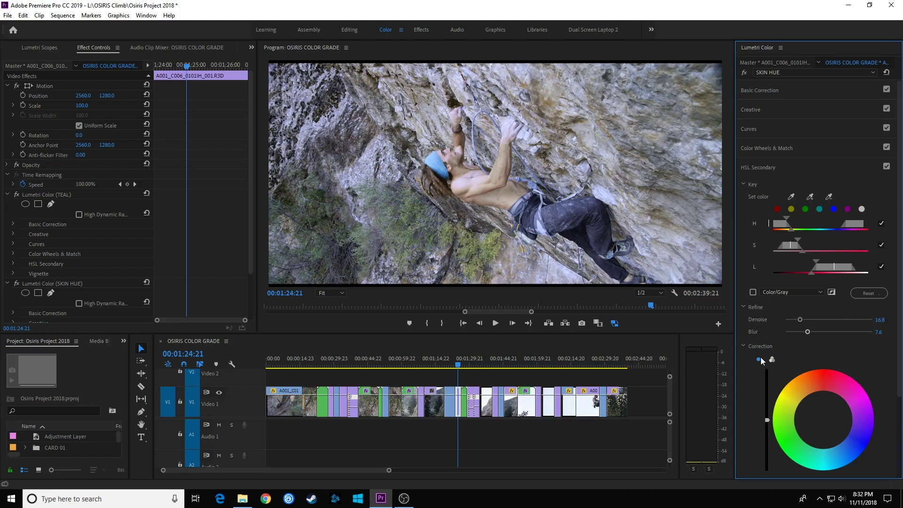
mouse_move(823, 418)
mouse_down()
mouse_move(807, 374)
mouse_move(817, 409)
mouse_up()
click(757, 167)
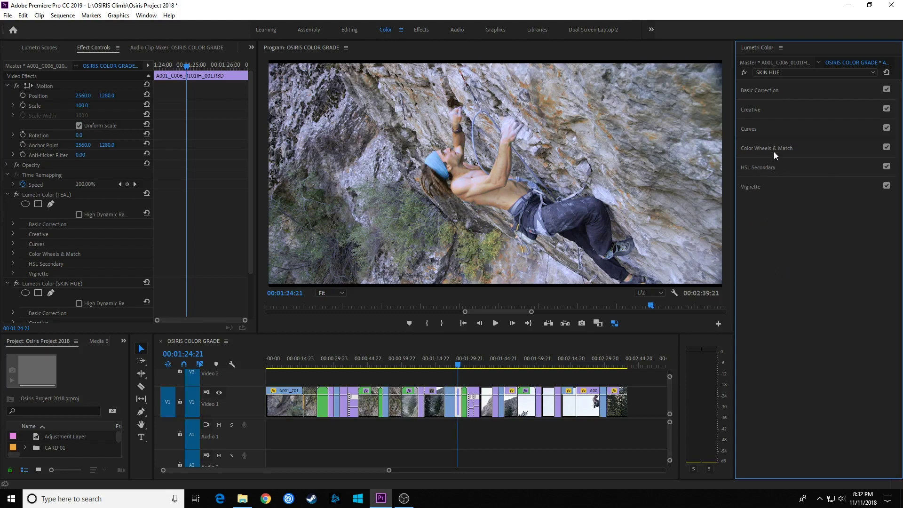
Step: Sample the climber's skin for Luma vs Sat and raise the sampled point moderately into a narrow peak
click(780, 128)
scroll(825, 372, down, 5)
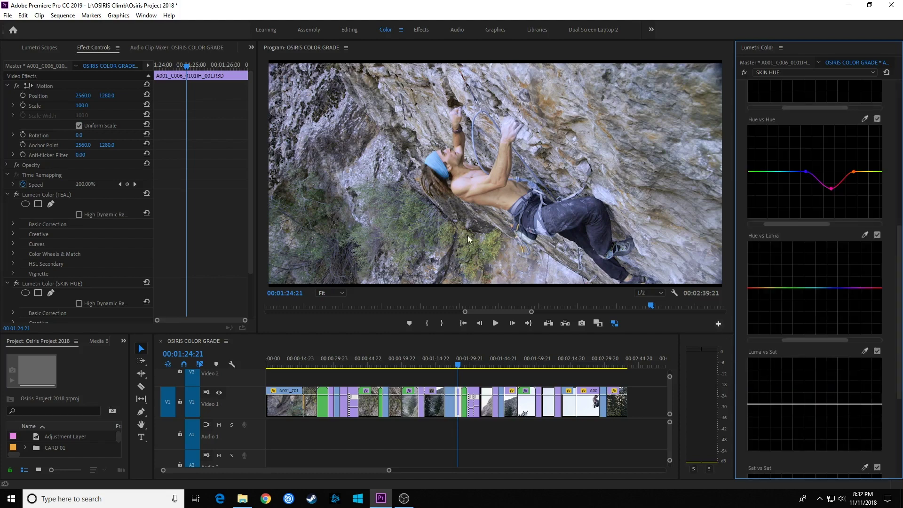
click(865, 352)
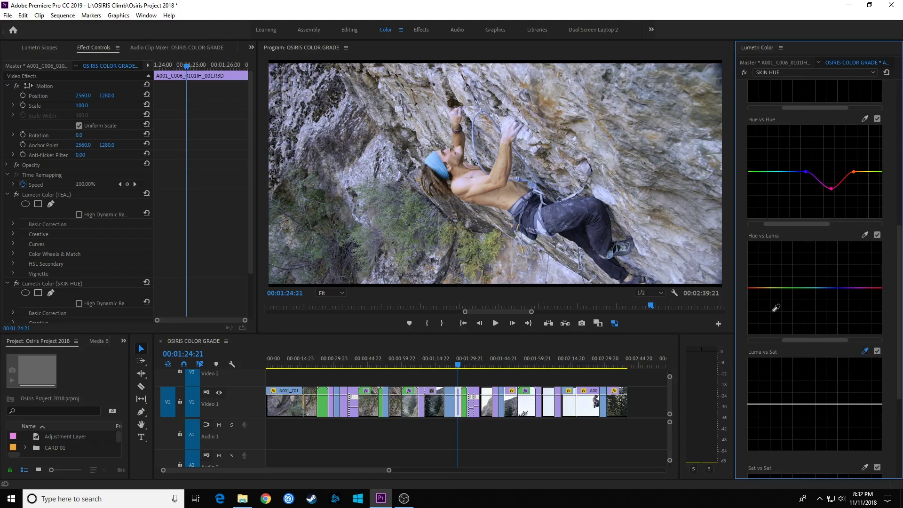
click(466, 180)
drag(860, 404, 859, 389)
Step: Compare the clip with and without the SKIN HUE and TEAL Lumetri Color effects
click(17, 284)
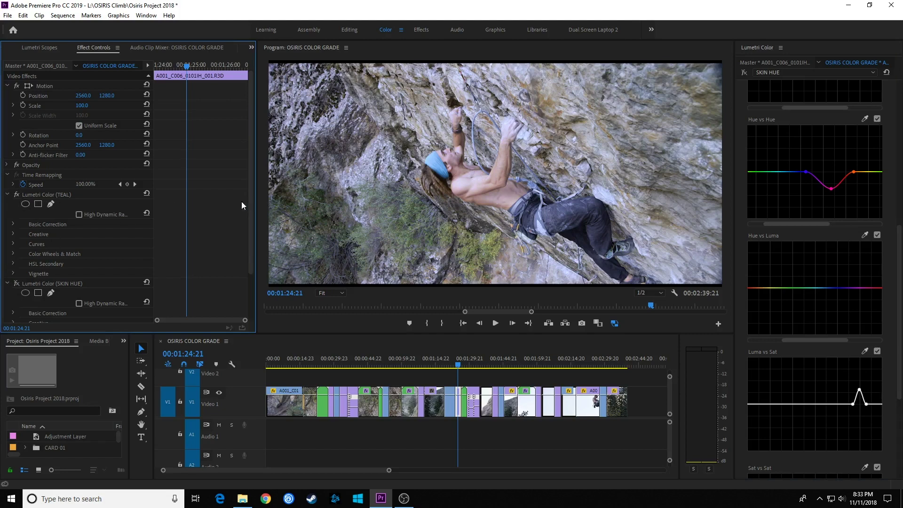
click(18, 194)
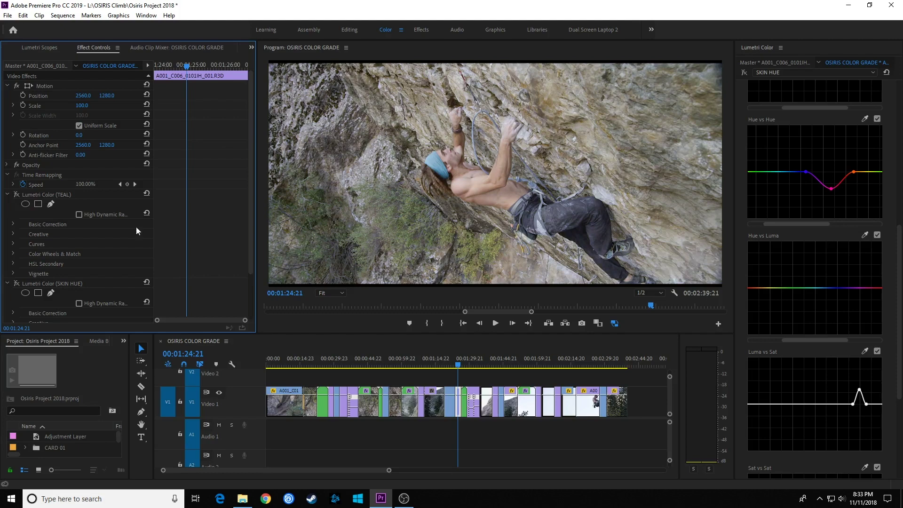
click(17, 195)
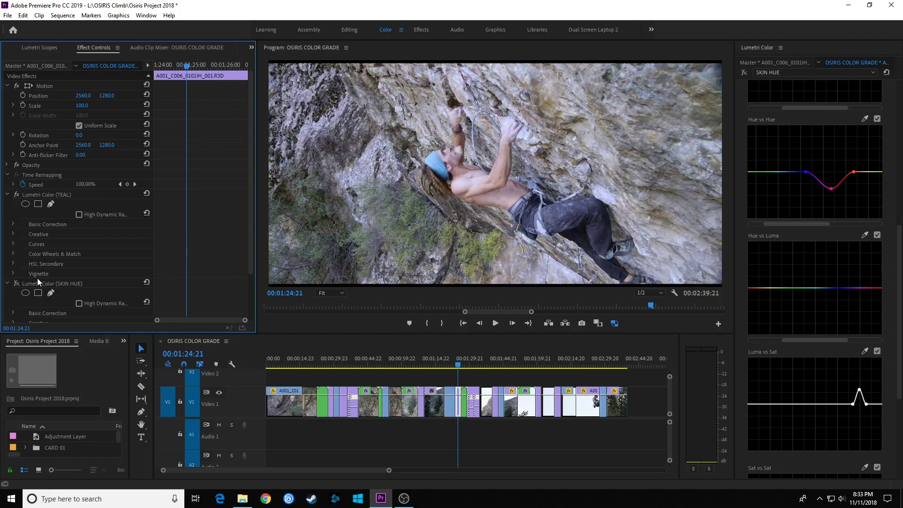
click(17, 283)
Step: Lower the saturation moderately in the Basic Correction of the SKIN HUE effect
scroll(143, 261, down, 3)
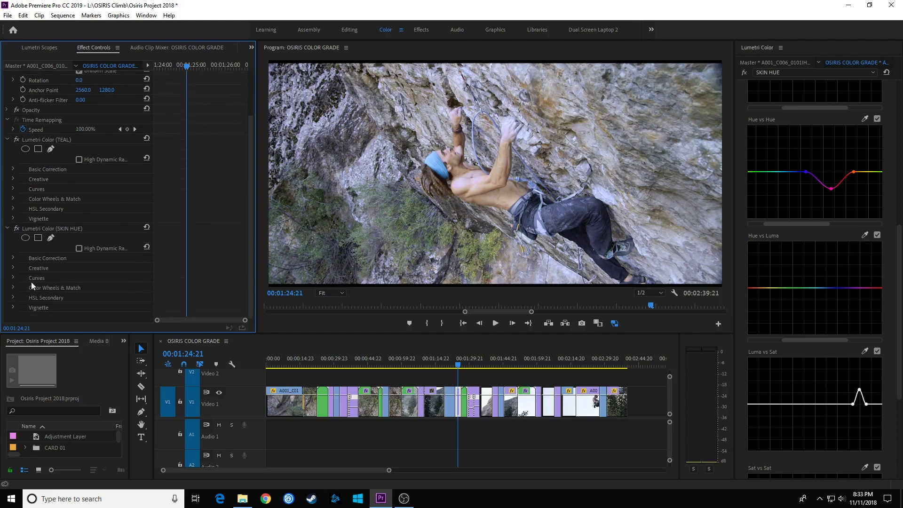
click(13, 256)
scroll(55, 270, down, 4)
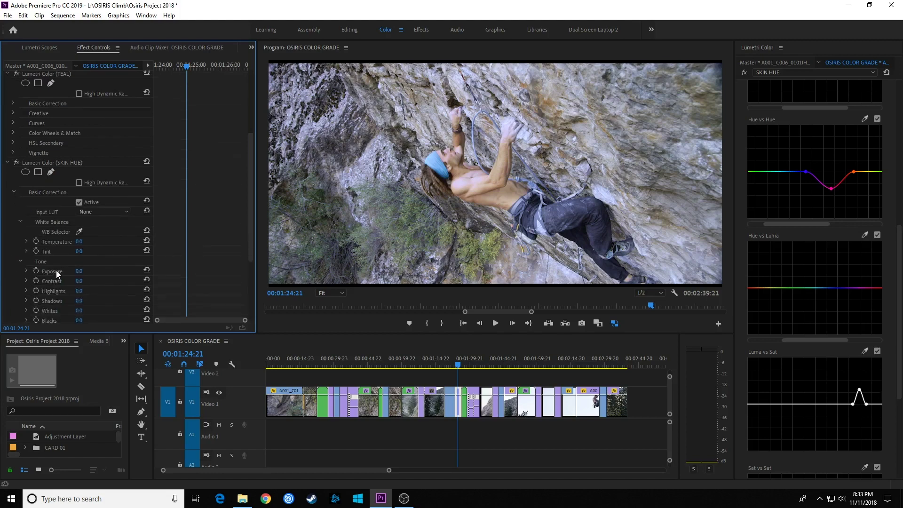
scroll(67, 259, down, 2)
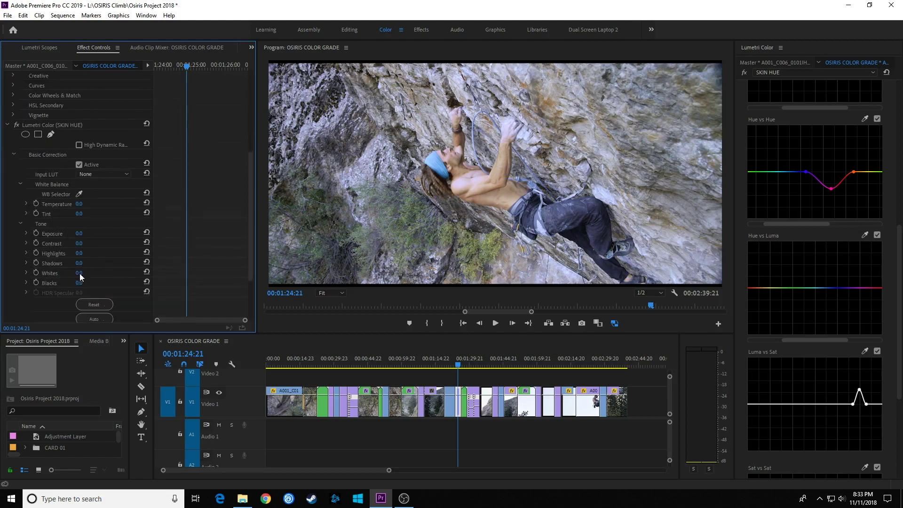
scroll(799, 123, up, 3)
scroll(797, 123, up, 5)
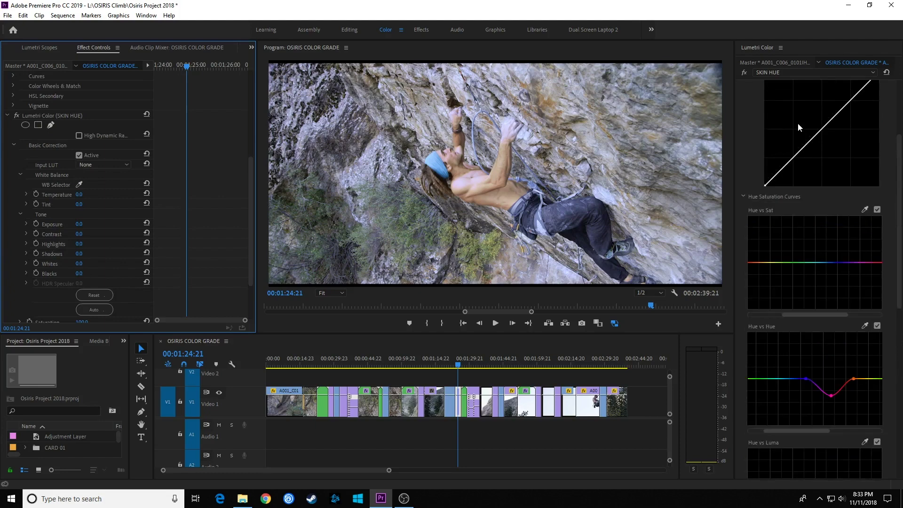
click(792, 112)
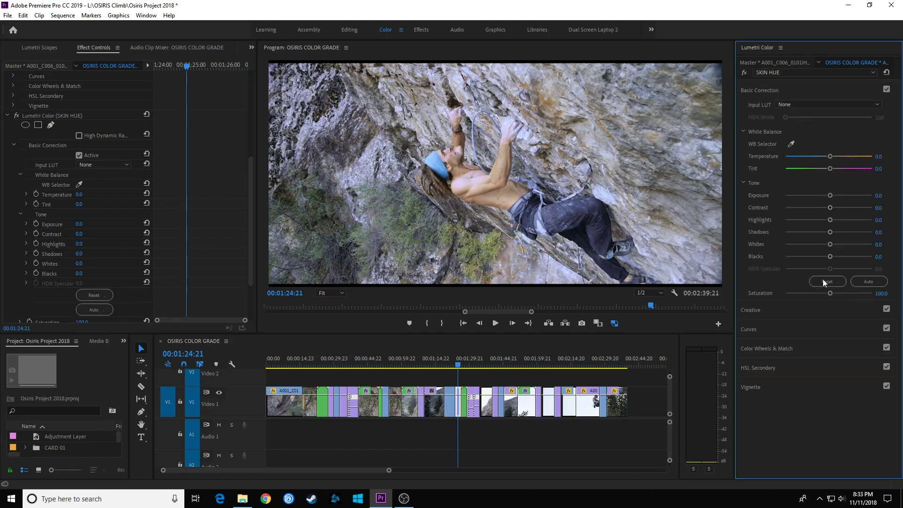
drag(830, 293, 811, 298)
mouse_move(404, 499)
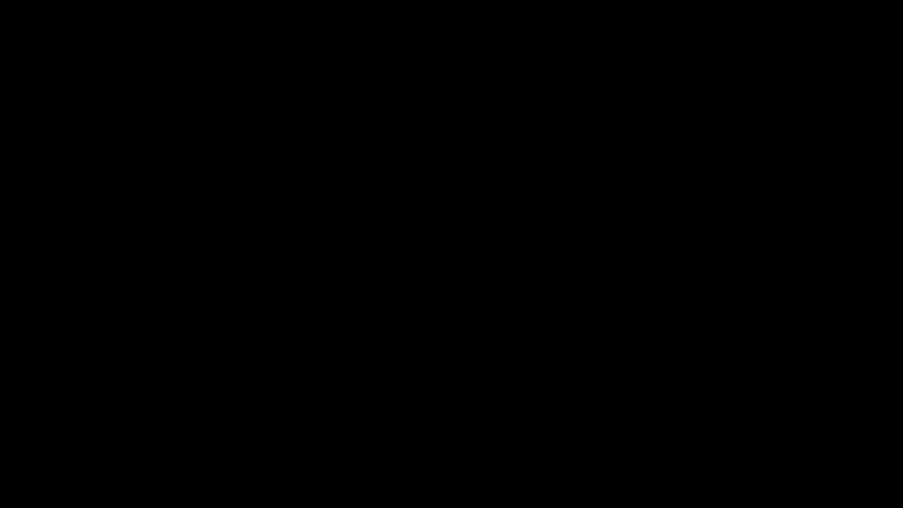